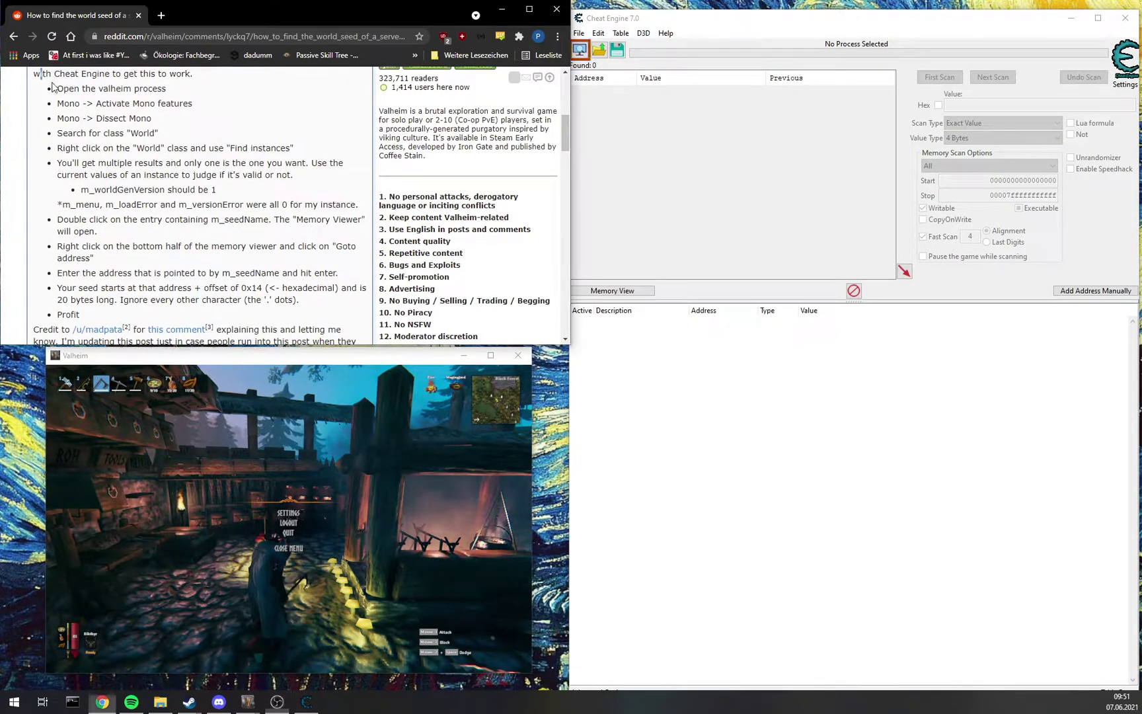
Attach Cheat Engine to the running Valheim game process.
{"action": "left_click_drag", "start_coordinate": [44, 74], "coordinate": [294, 176]}
{"action": "left_click", "coordinate": [295, 175]}
{"action": "left_click", "coordinate": [579, 49]}
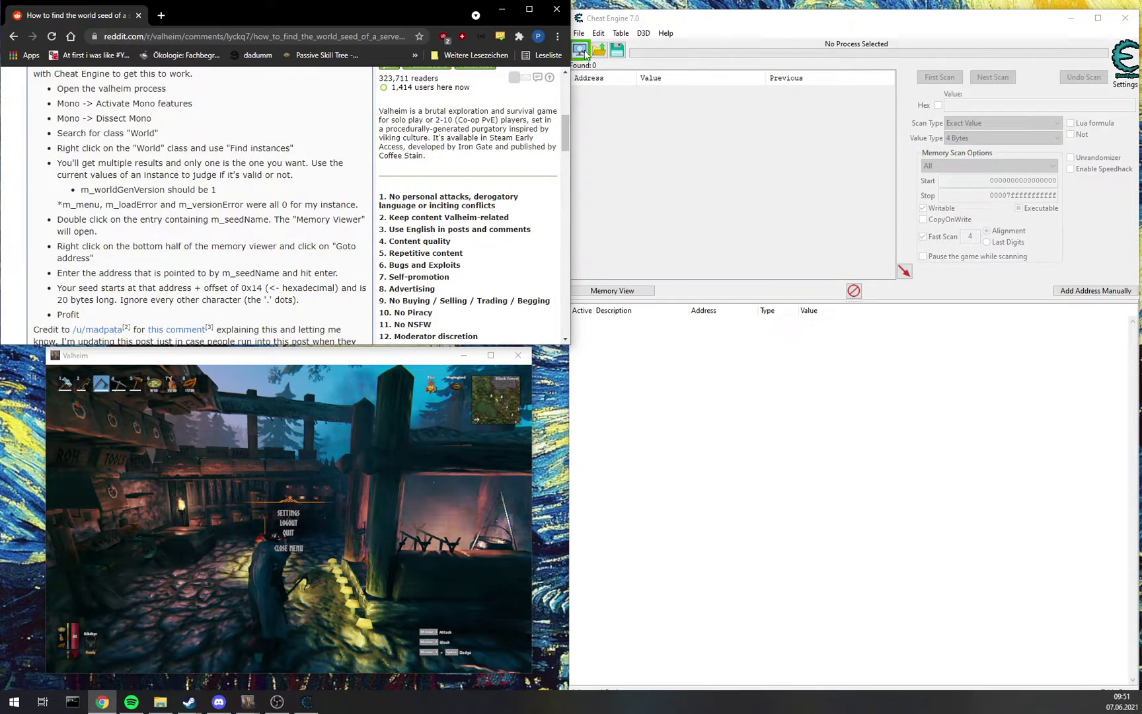
{"action": "left_click", "coordinate": [216, 307]}
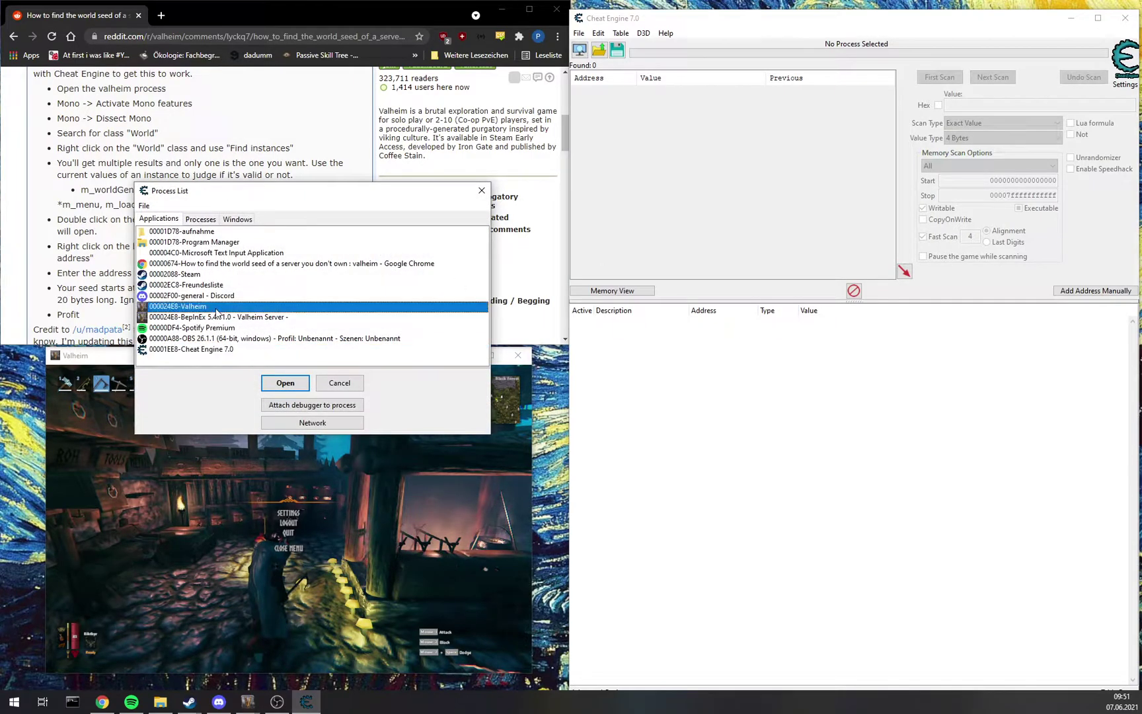
{"action": "left_click", "coordinate": [285, 382]}
Activate Mono features and open the Mono dissector.
{"action": "left_click", "coordinate": [668, 34]}
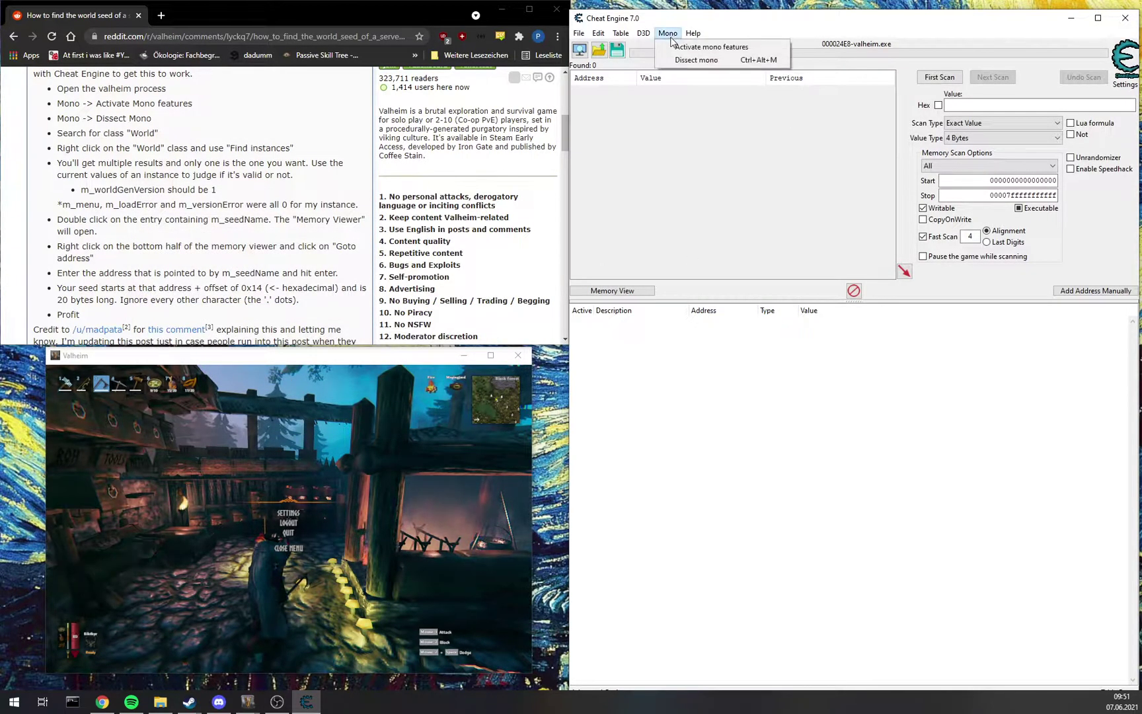
{"action": "left_click", "coordinate": [683, 46]}
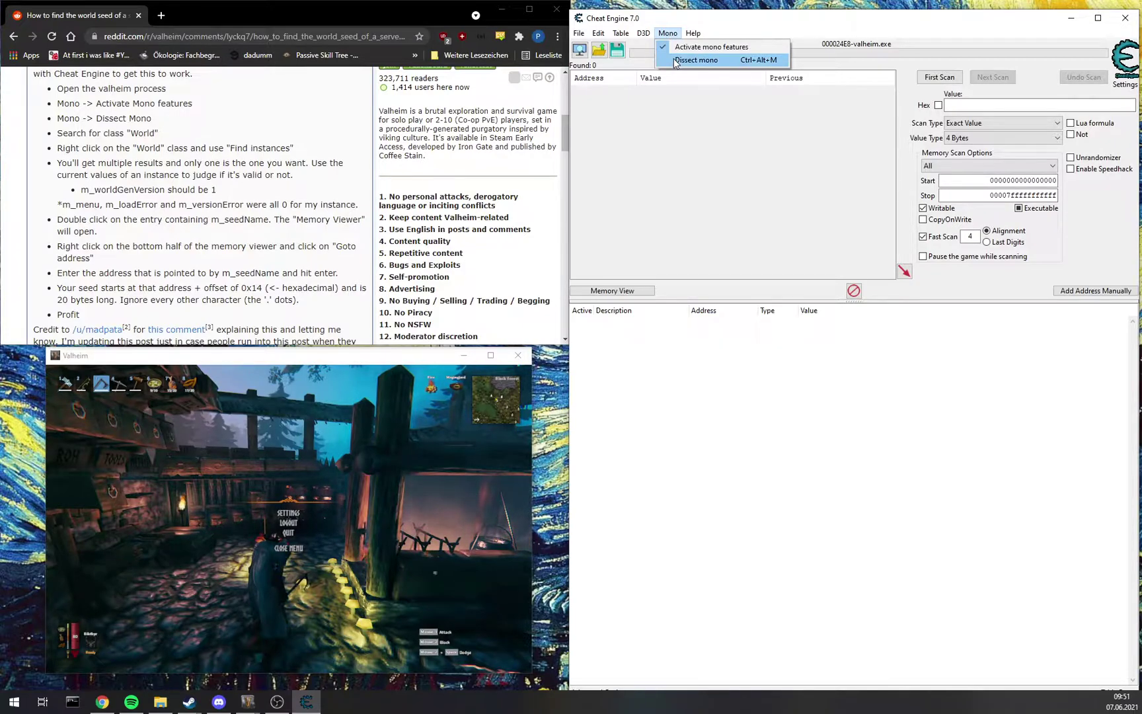
{"action": "left_click", "coordinate": [696, 61]}
Search the dissector for class 'World' and select the World class entry.
{"action": "left_click", "coordinate": [427, 276]}
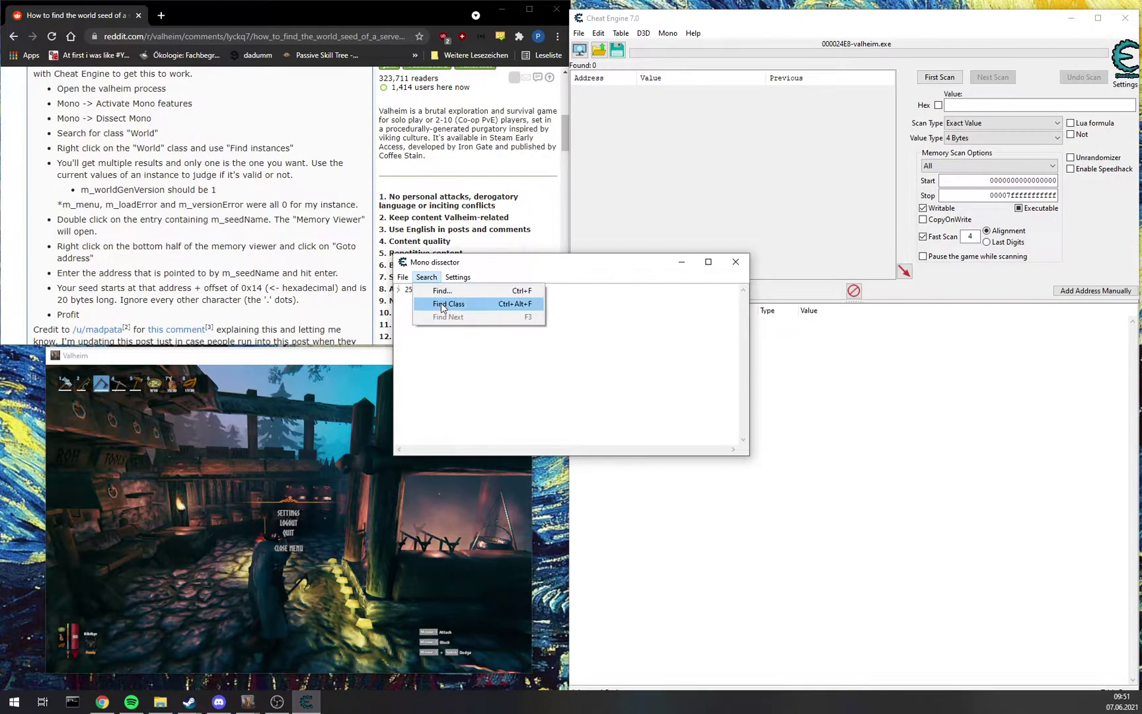
{"action": "left_click", "coordinate": [441, 302]}
{"action": "type", "text": "Worl"}
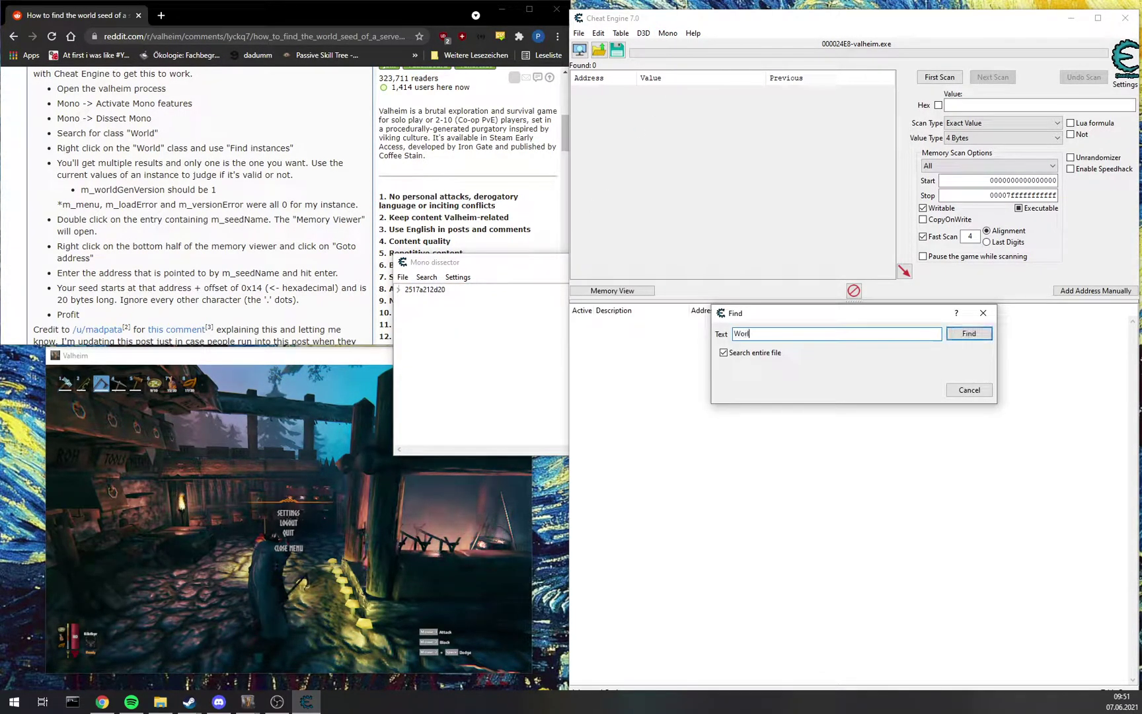
{"action": "type", "text": "d"}
{"action": "left_click", "coordinate": [968, 334]}
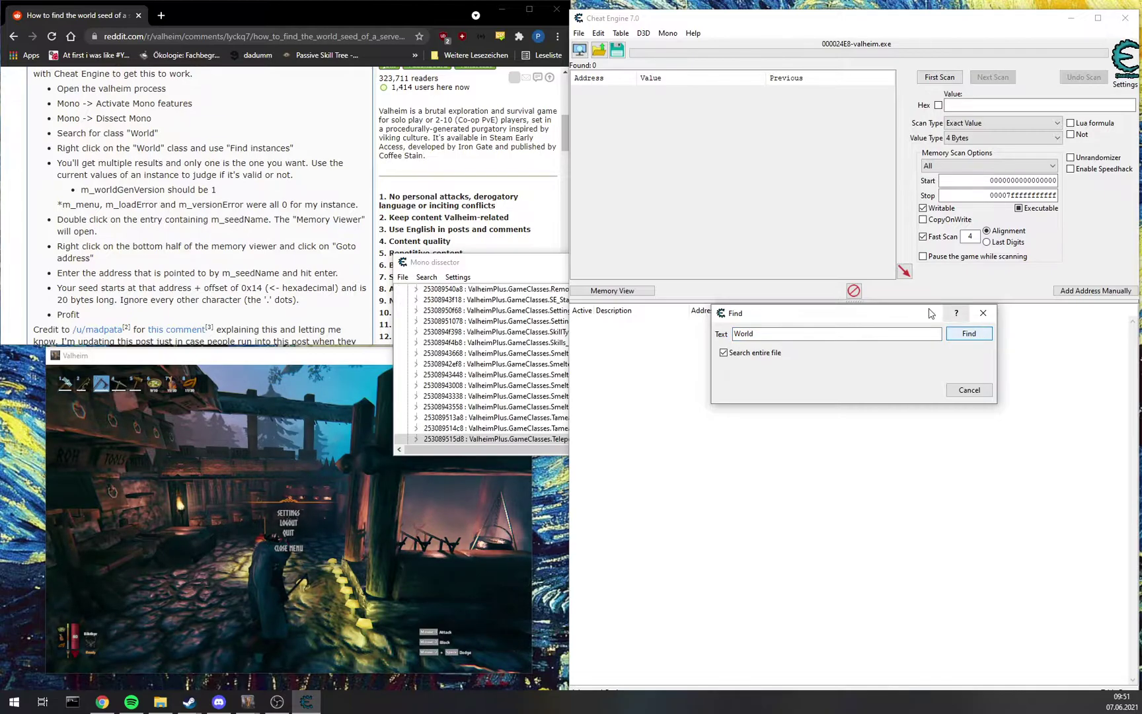
{"action": "left_click", "coordinate": [961, 334]}
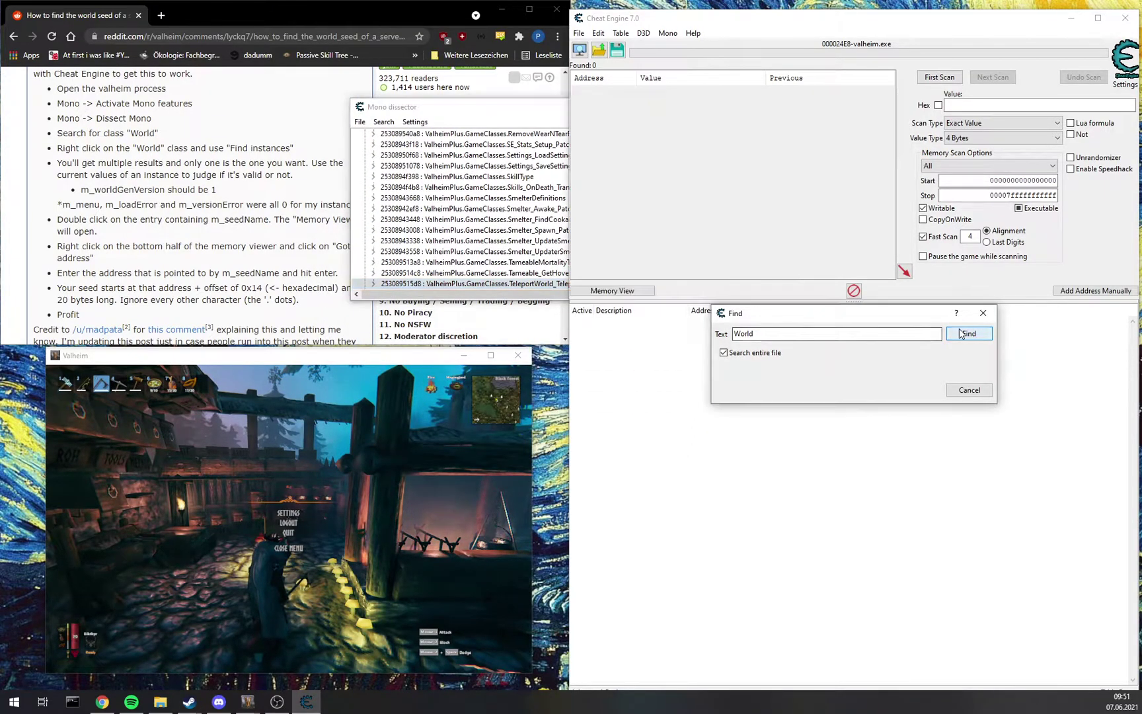
{"action": "left_click", "coordinate": [961, 335]}
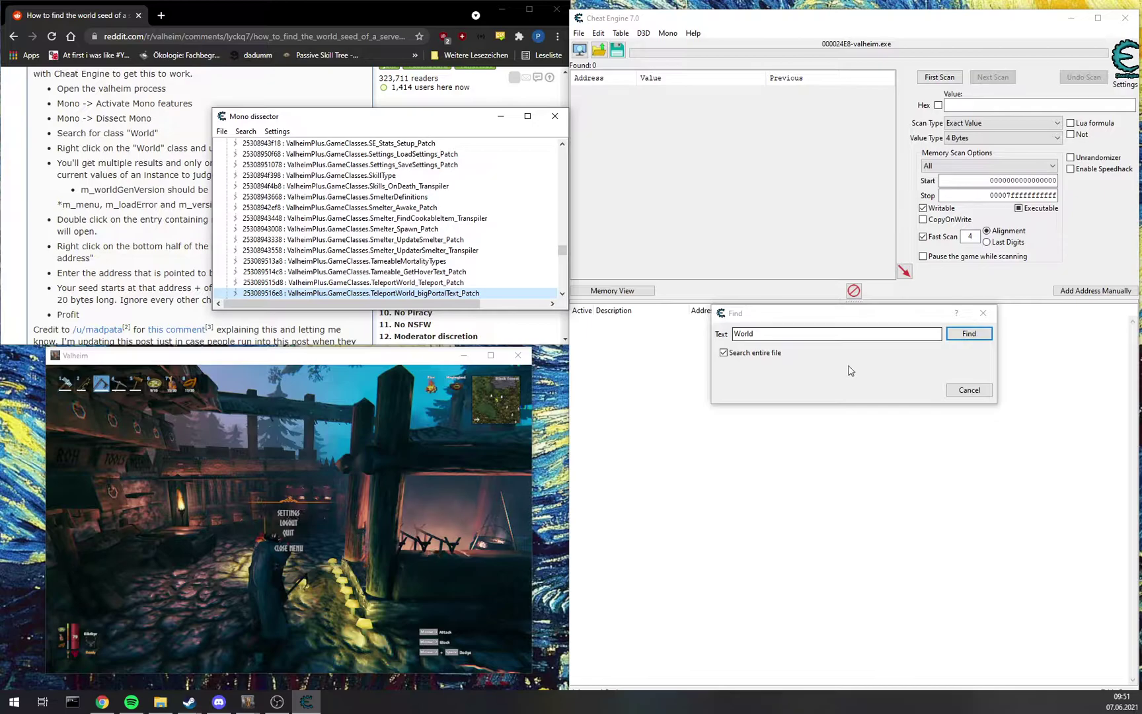
{"action": "left_click", "coordinate": [963, 344]}
{"action": "left_click", "coordinate": [965, 342]}
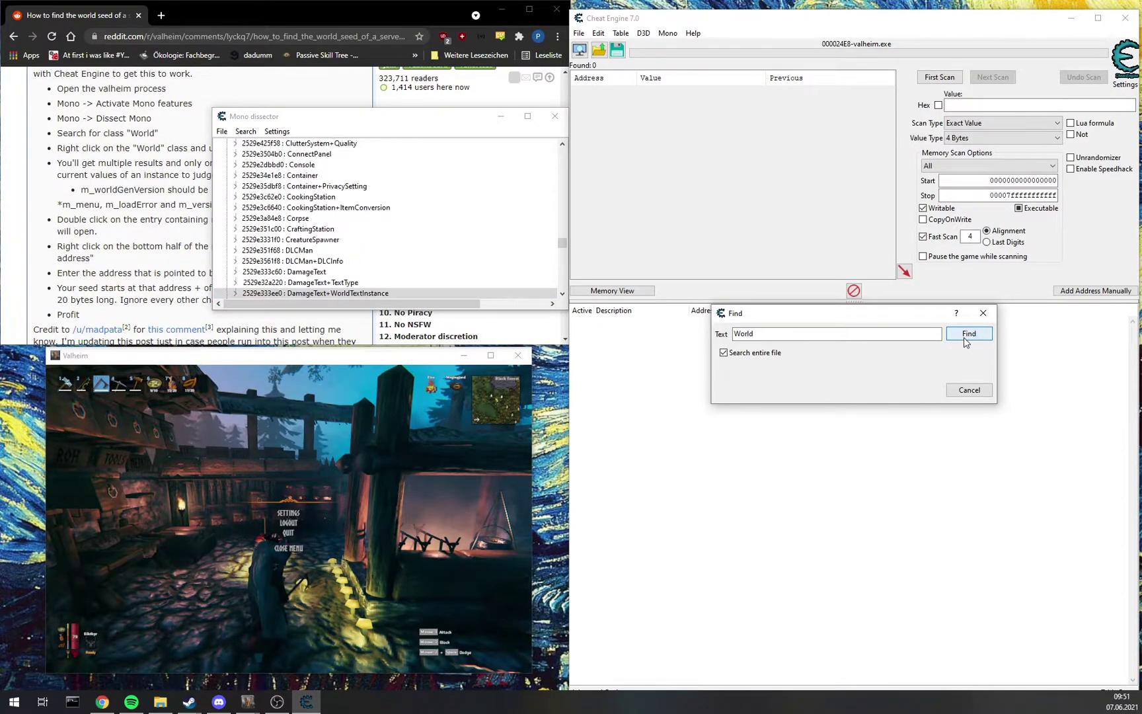
{"action": "left_click", "coordinate": [964, 343]}
{"action": "left_click", "coordinate": [965, 343]}
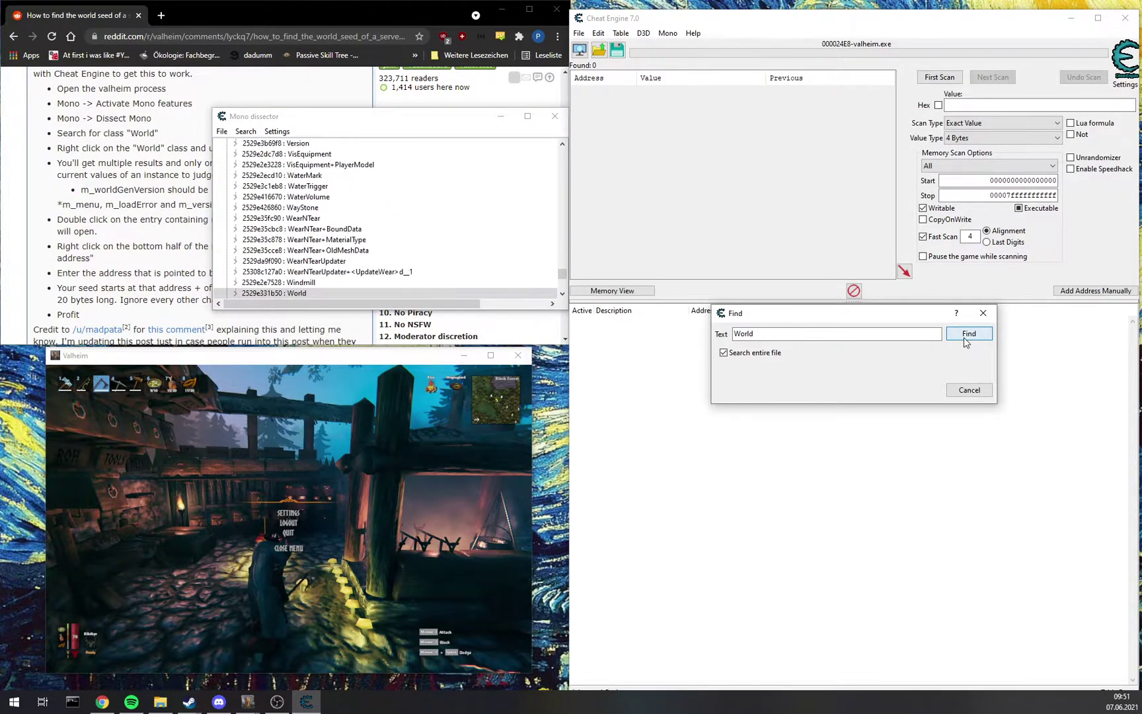
{"action": "left_click", "coordinate": [290, 294]}
Find all World class instances and expand the first to view its fields.
{"action": "right_click", "coordinate": [290, 296]}
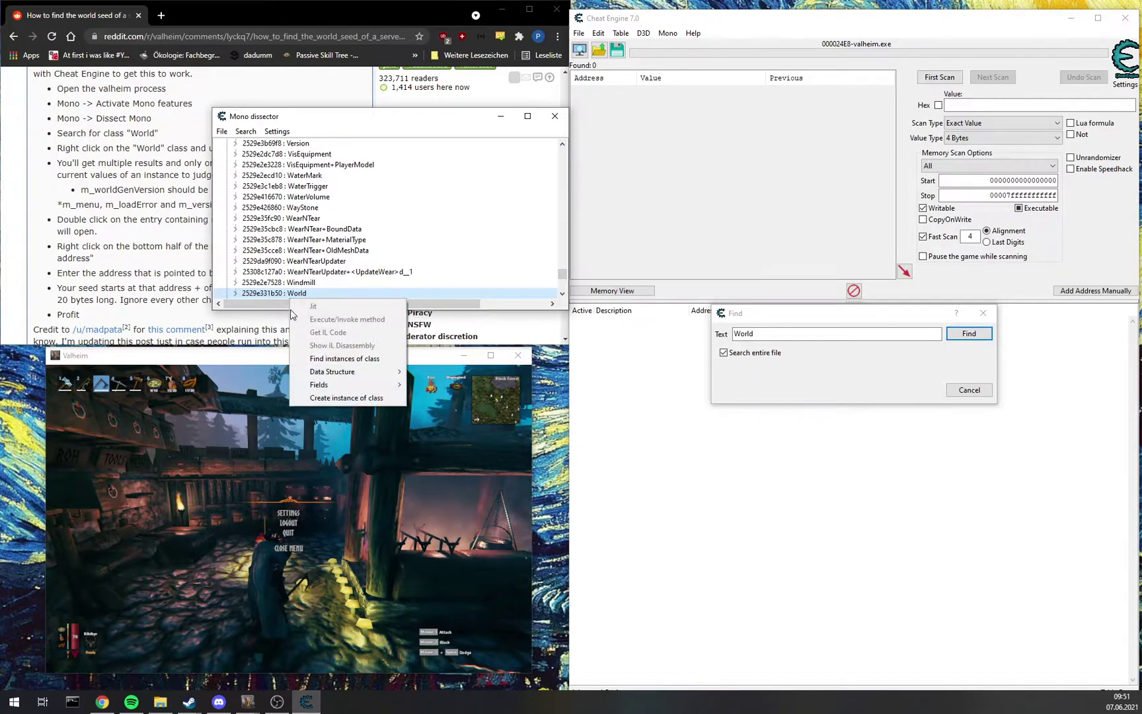
{"action": "left_click", "coordinate": [343, 358]}
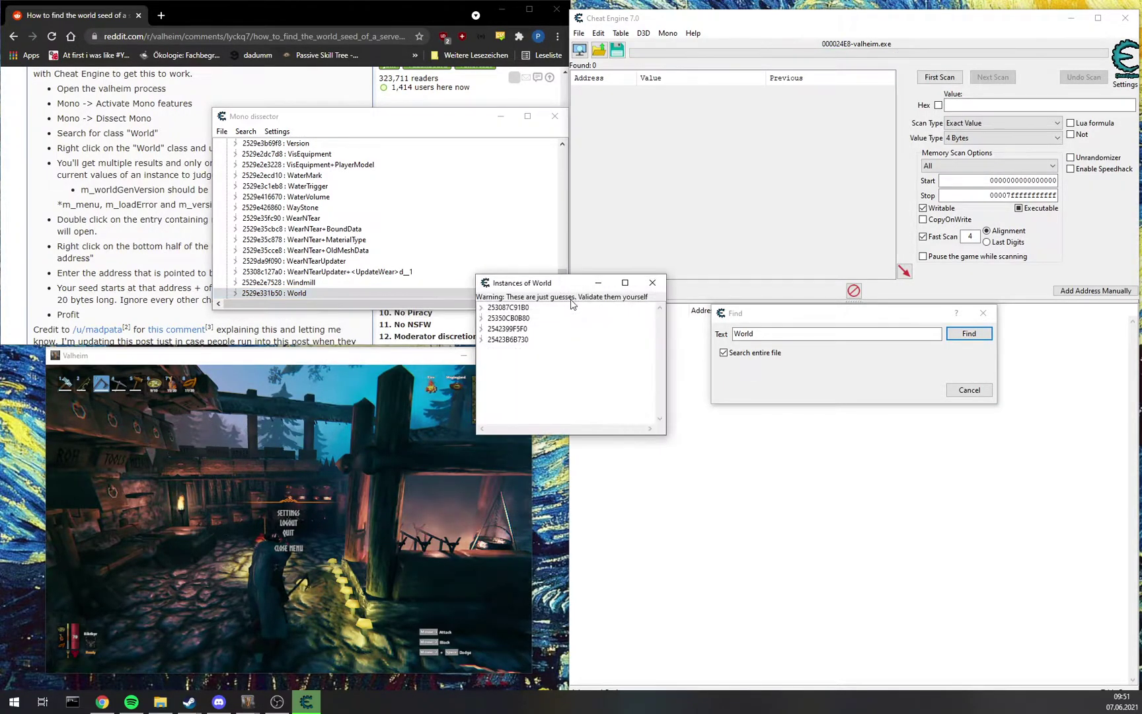
{"action": "mouse_move", "coordinate": [548, 283]}
{"action": "left_mouse_down"}
{"action": "mouse_move", "coordinate": [548, 207]}
{"action": "mouse_move", "coordinate": [513, 158]}
{"action": "left_mouse_up"}
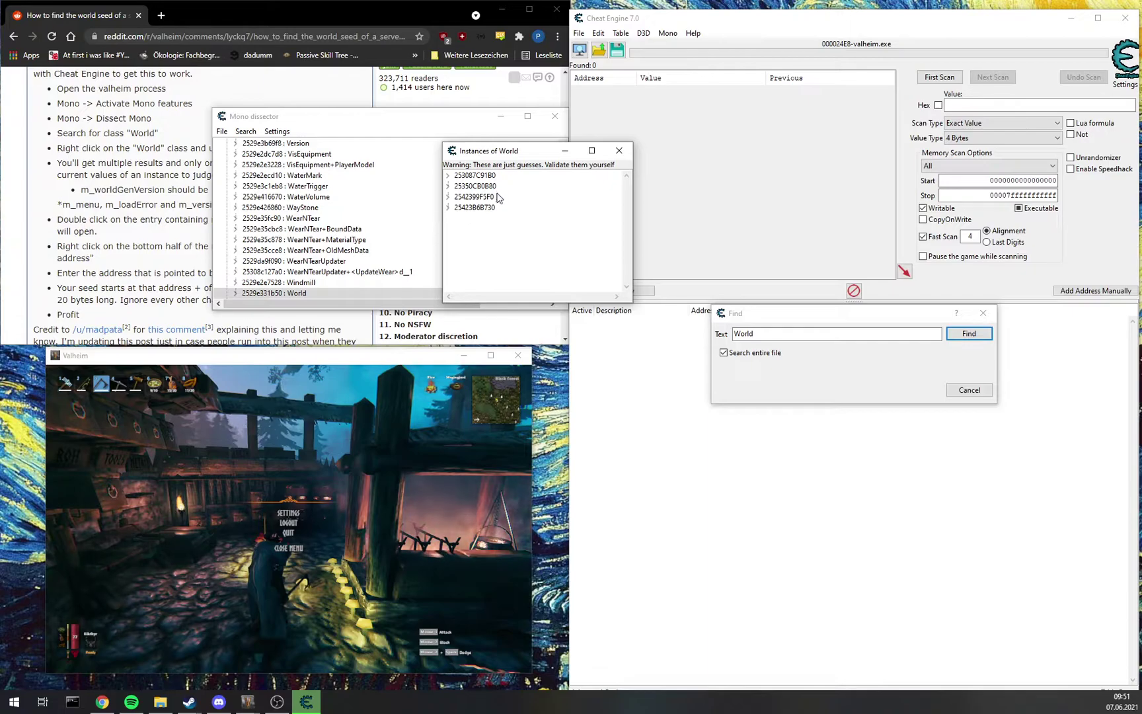
{"action": "left_click", "coordinate": [450, 177]}
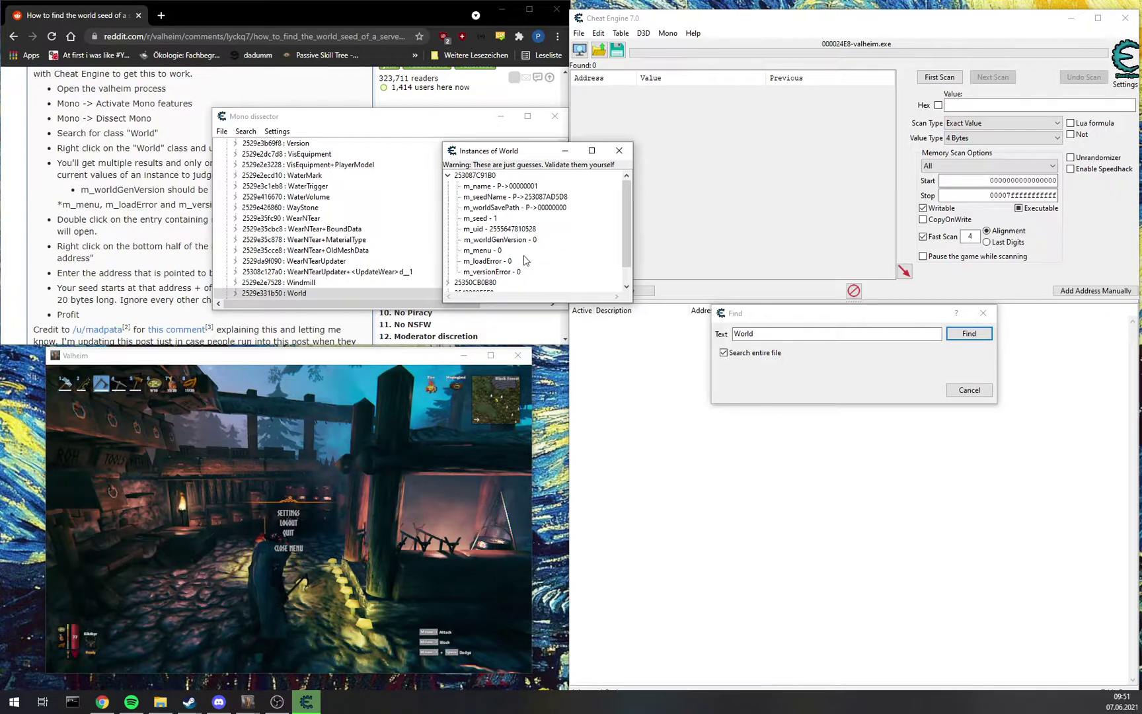
{"action": "left_click", "coordinate": [502, 186]}
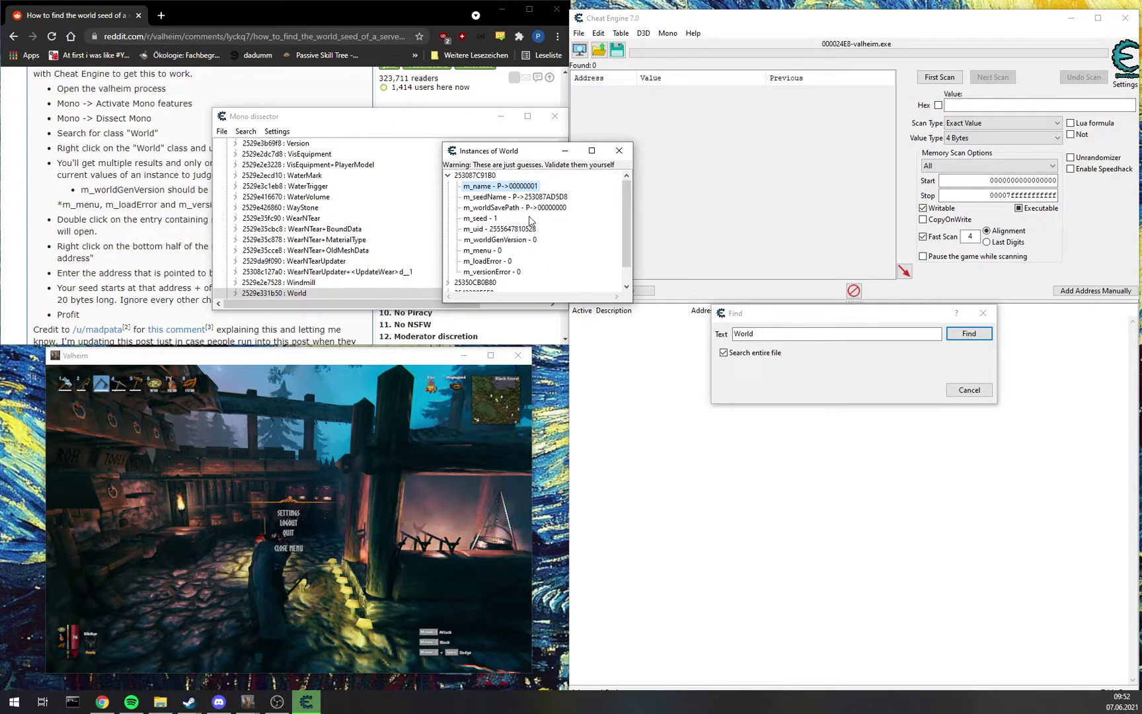
Expand instances 25350CB0B80, 2542399F5F0 and 25423B6B730 in turn to compare seed fields.
{"action": "left_click", "coordinate": [449, 175]}
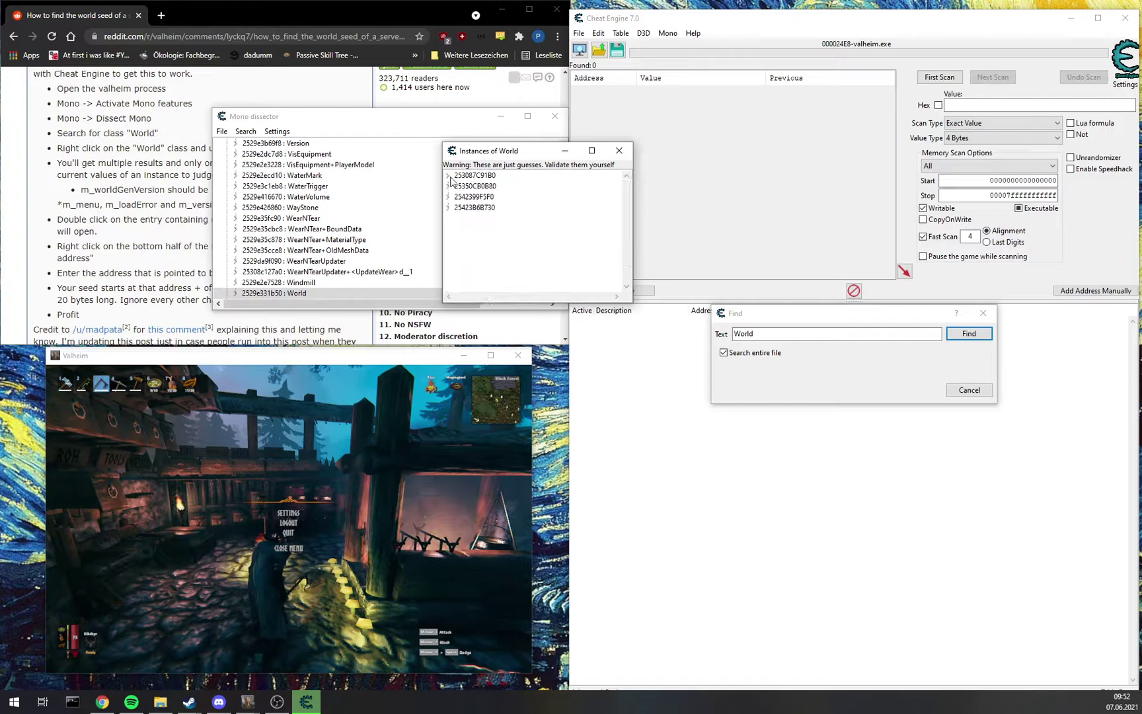
{"action": "left_click", "coordinate": [448, 187]}
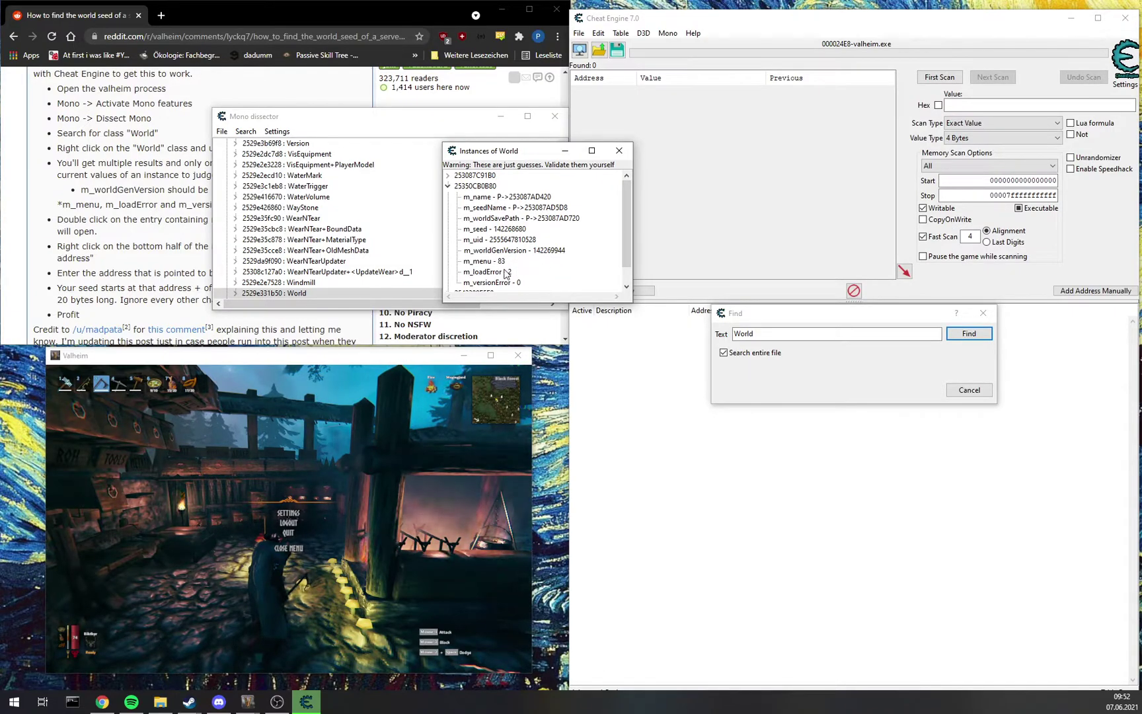
{"action": "left_click", "coordinate": [447, 185]}
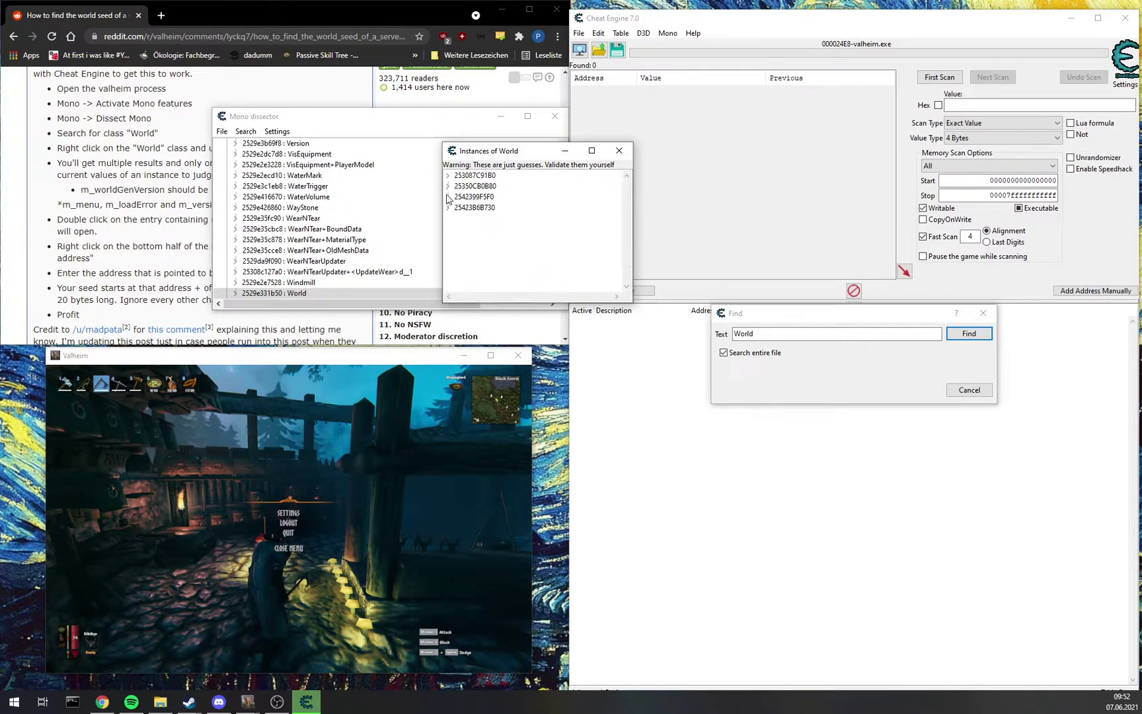
{"action": "left_click", "coordinate": [447, 197]}
{"action": "scroll", "coordinate": [527, 282], "scroll_direction": "down", "scroll_amount": 1}
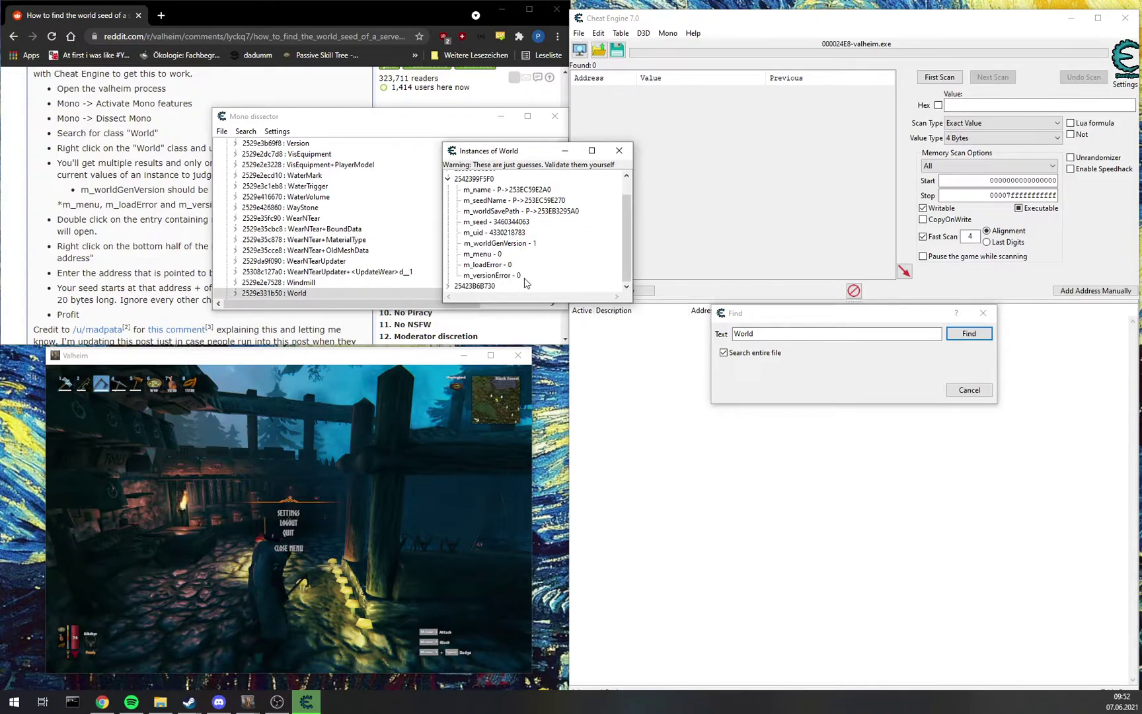
{"action": "left_click", "coordinate": [449, 286]}
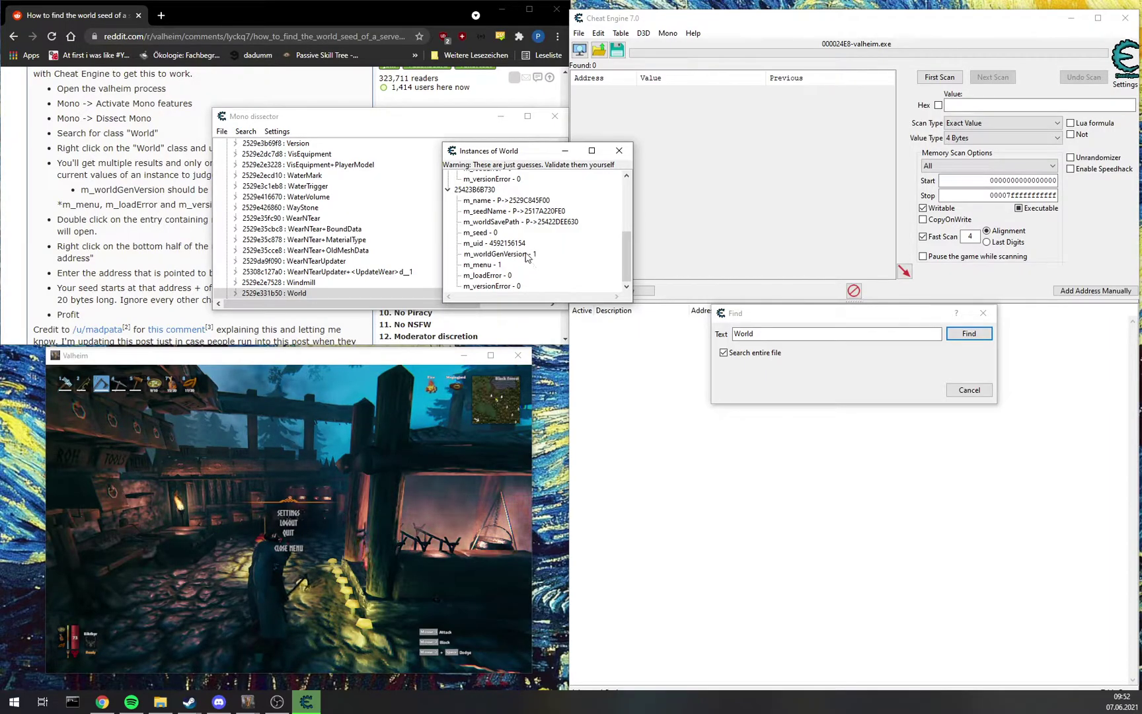
{"action": "scroll", "coordinate": [539, 261], "scroll_direction": "up", "scroll_amount": 2}
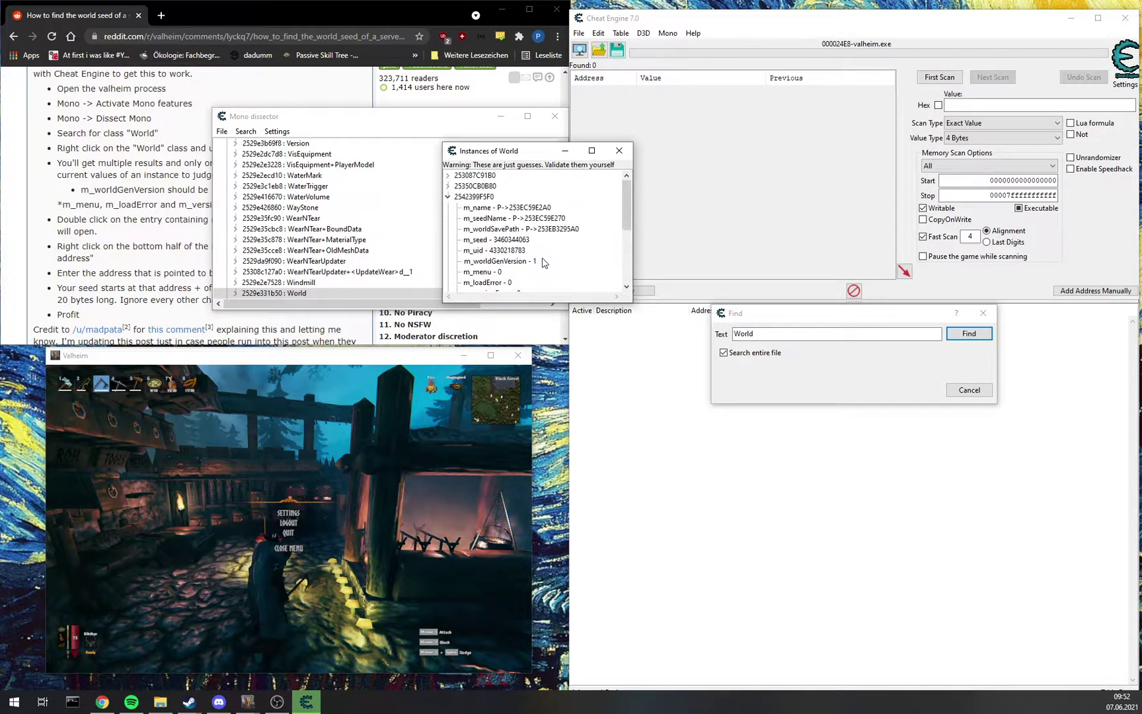
{"action": "scroll", "coordinate": [542, 262], "scroll_direction": "up", "scroll_amount": 1}
{"action": "scroll", "coordinate": [542, 262], "scroll_direction": "down", "scroll_amount": 3}
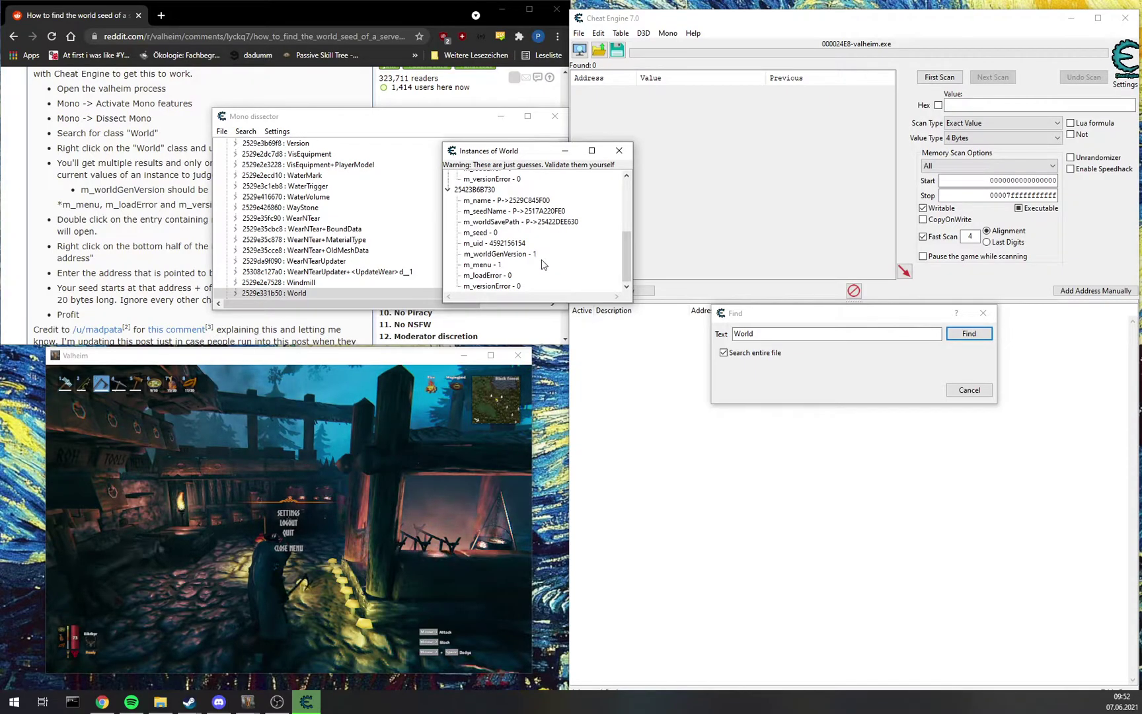
{"action": "scroll", "coordinate": [541, 264], "scroll_direction": "up", "scroll_amount": 2}
{"action": "scroll", "coordinate": [542, 263], "scroll_direction": "up", "scroll_amount": 2}
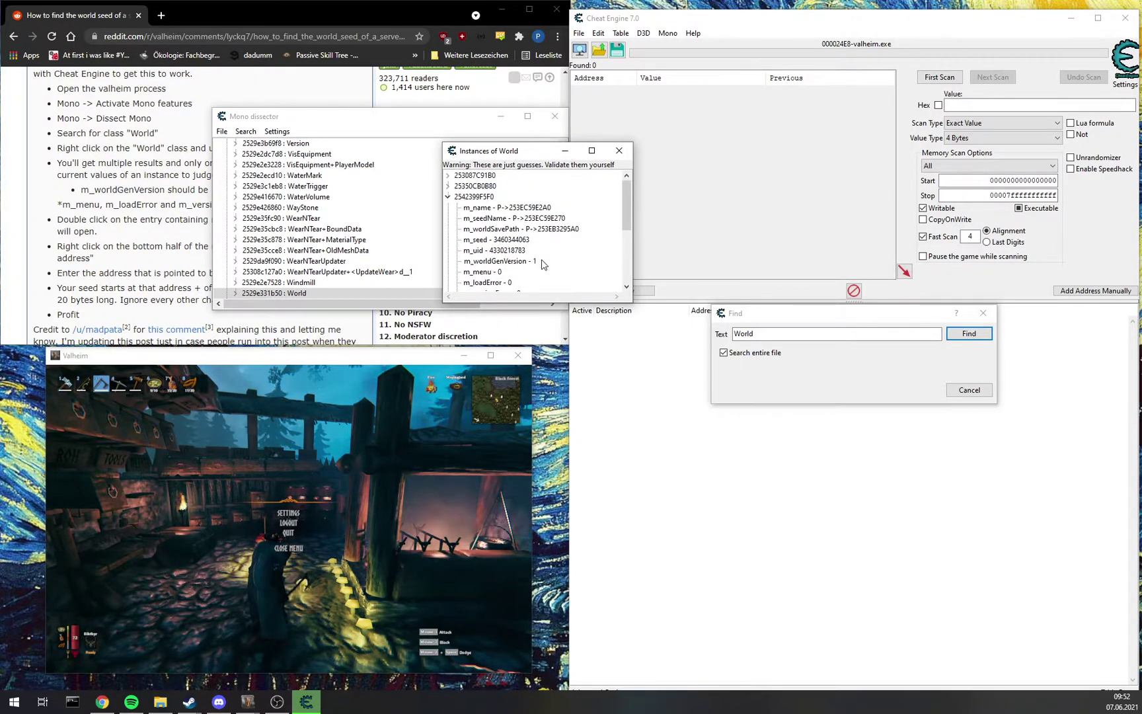
{"action": "scroll", "coordinate": [542, 264], "scroll_direction": "down", "scroll_amount": 1}
{"action": "scroll", "coordinate": [541, 263], "scroll_direction": "up", "scroll_amount": 1}
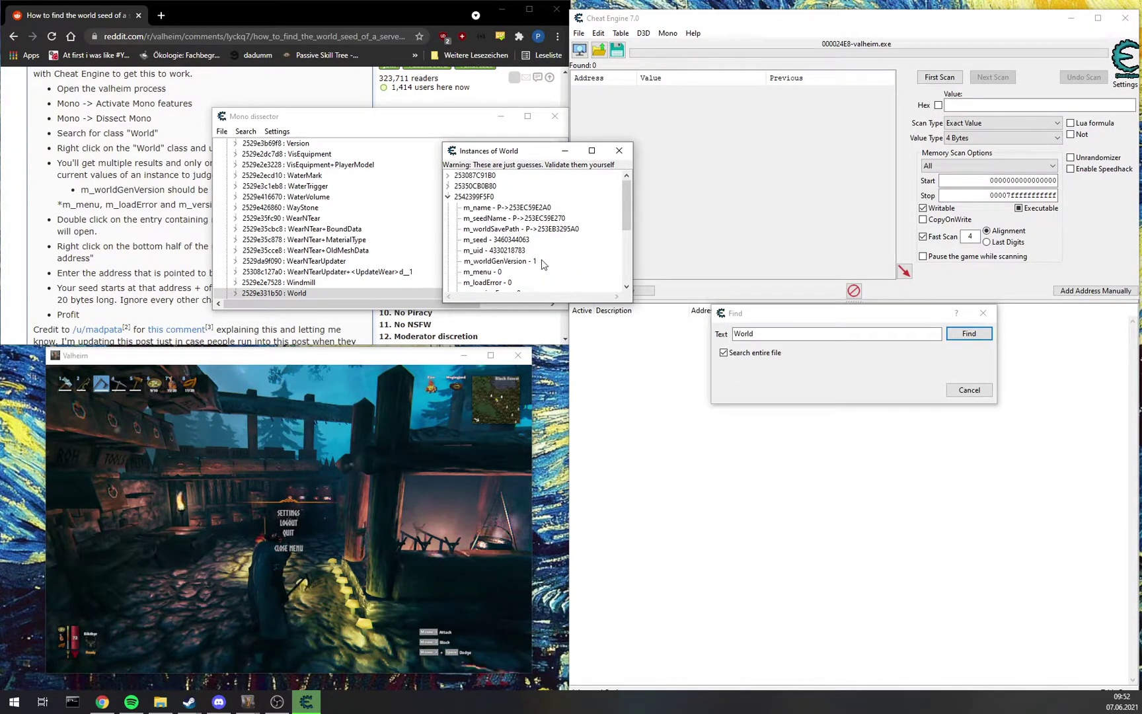
{"action": "scroll", "coordinate": [541, 264], "scroll_direction": "down", "scroll_amount": 4}
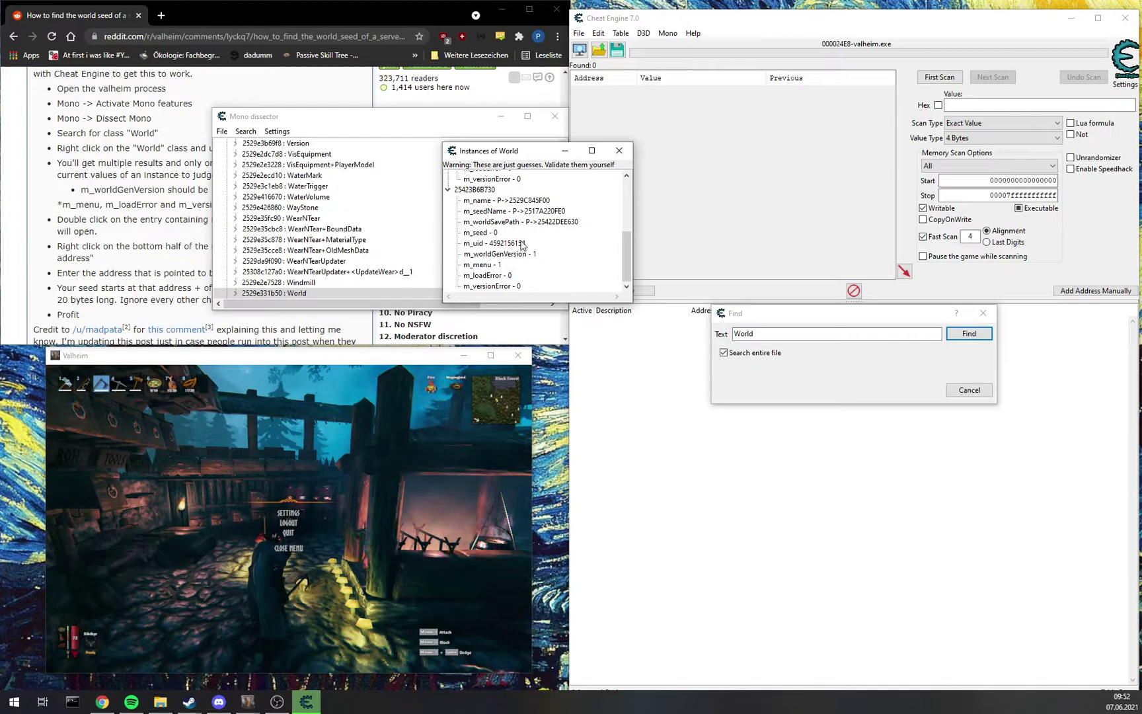
{"action": "scroll", "coordinate": [522, 244], "scroll_direction": "up", "scroll_amount": 3}
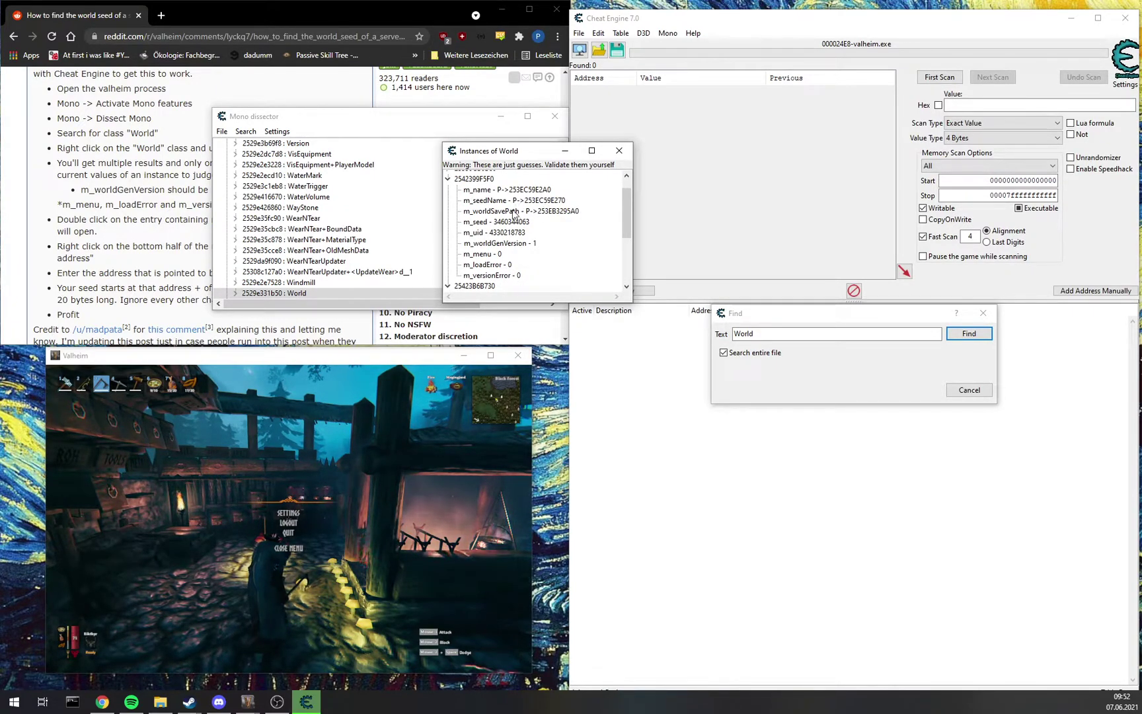
Select the m_seedName field of instance 2542399F5F0 and bring up its actions.
{"action": "left_click", "coordinate": [499, 226]}
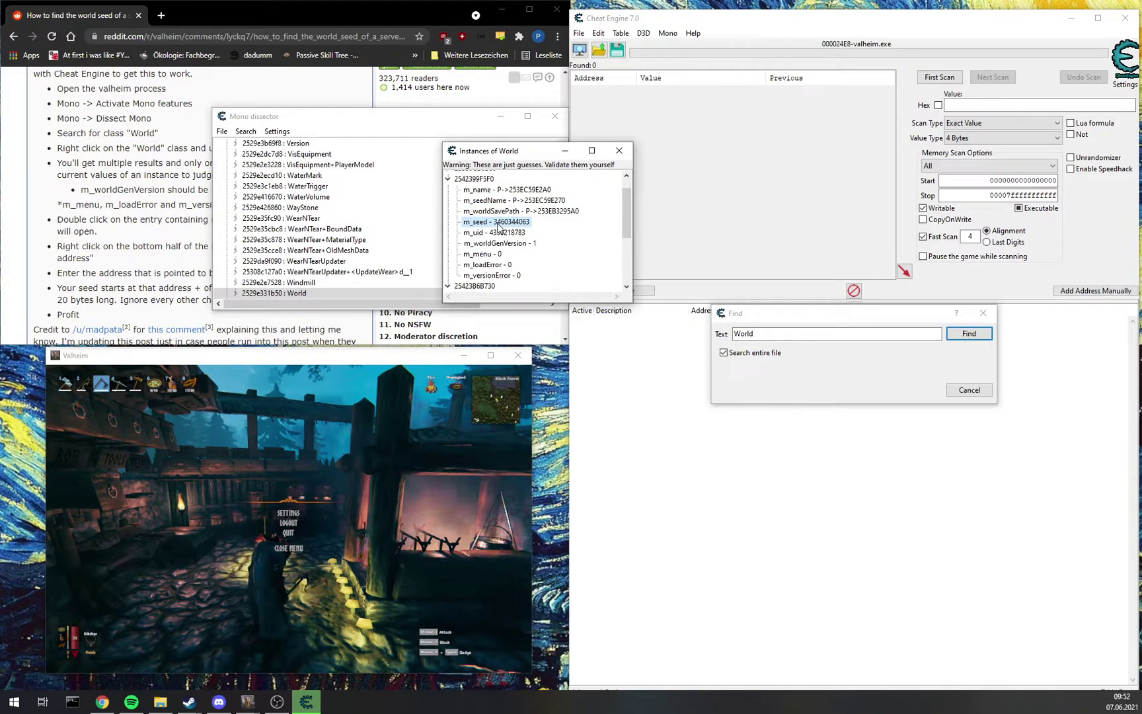
{"action": "left_click", "coordinate": [539, 202]}
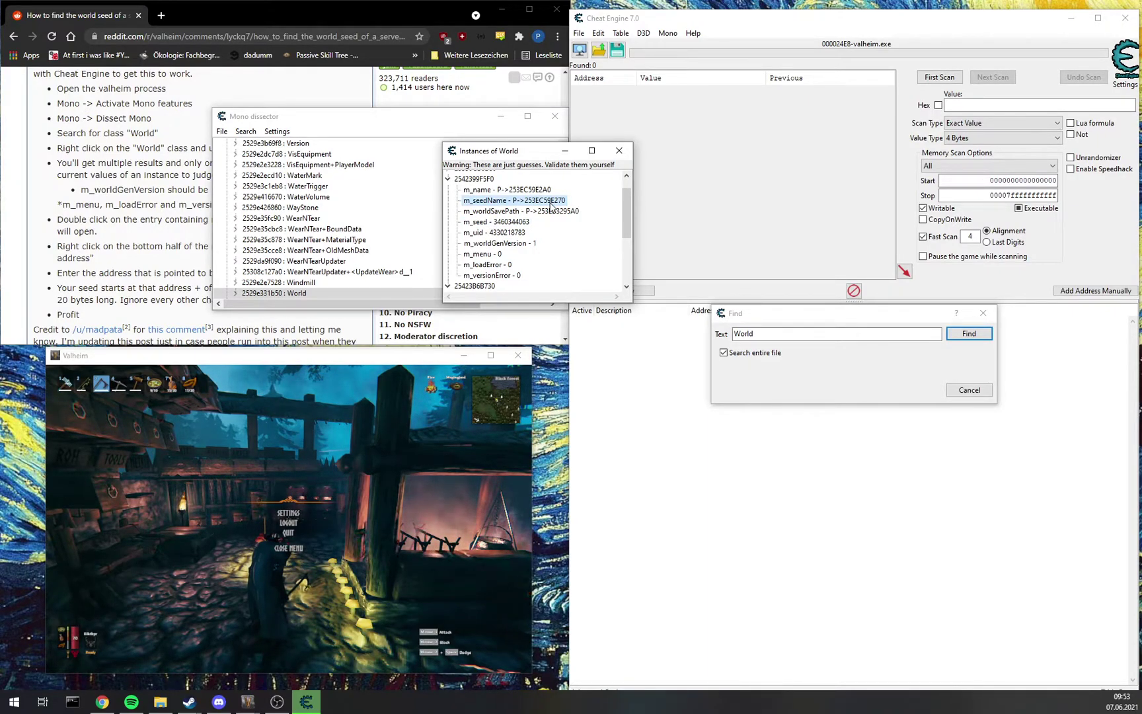
{"action": "right_click", "coordinate": [546, 204]}
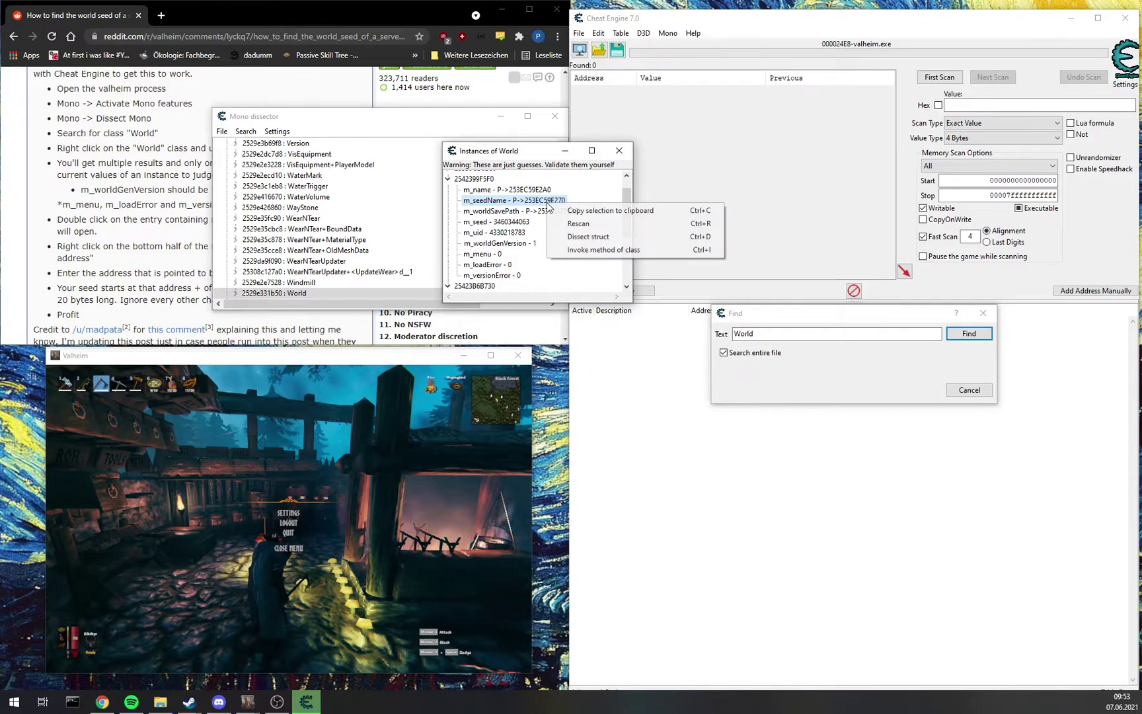
{"action": "left_click", "coordinate": [542, 202]}
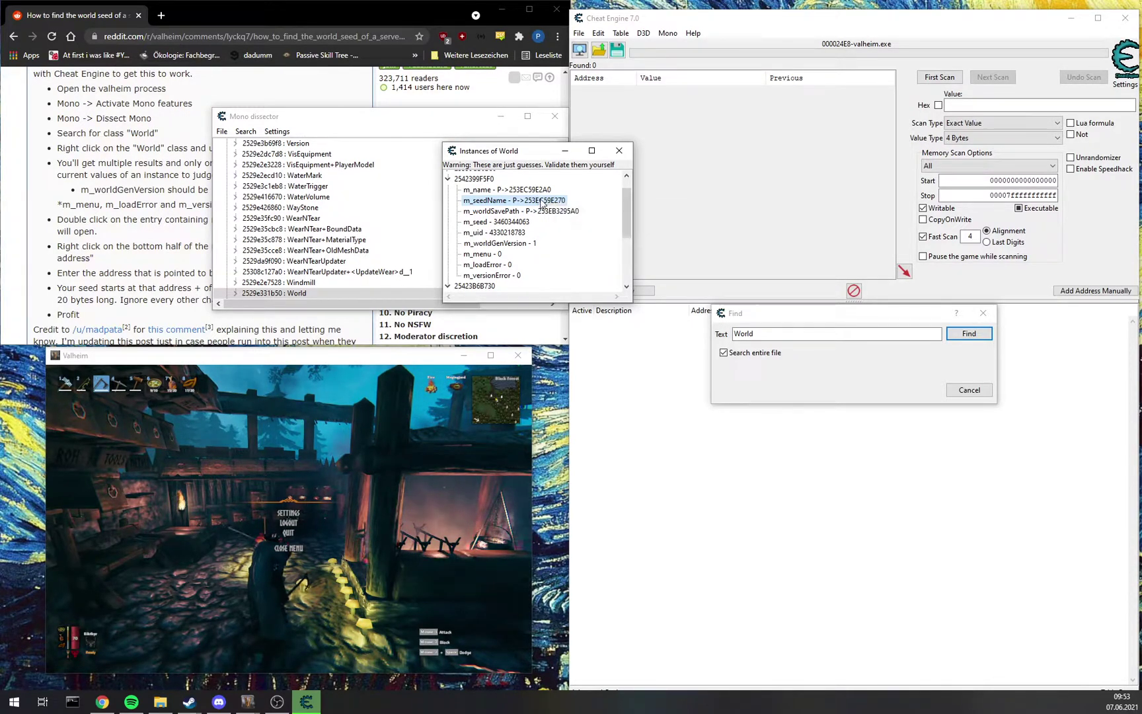
{"action": "right_click", "coordinate": [546, 199]}
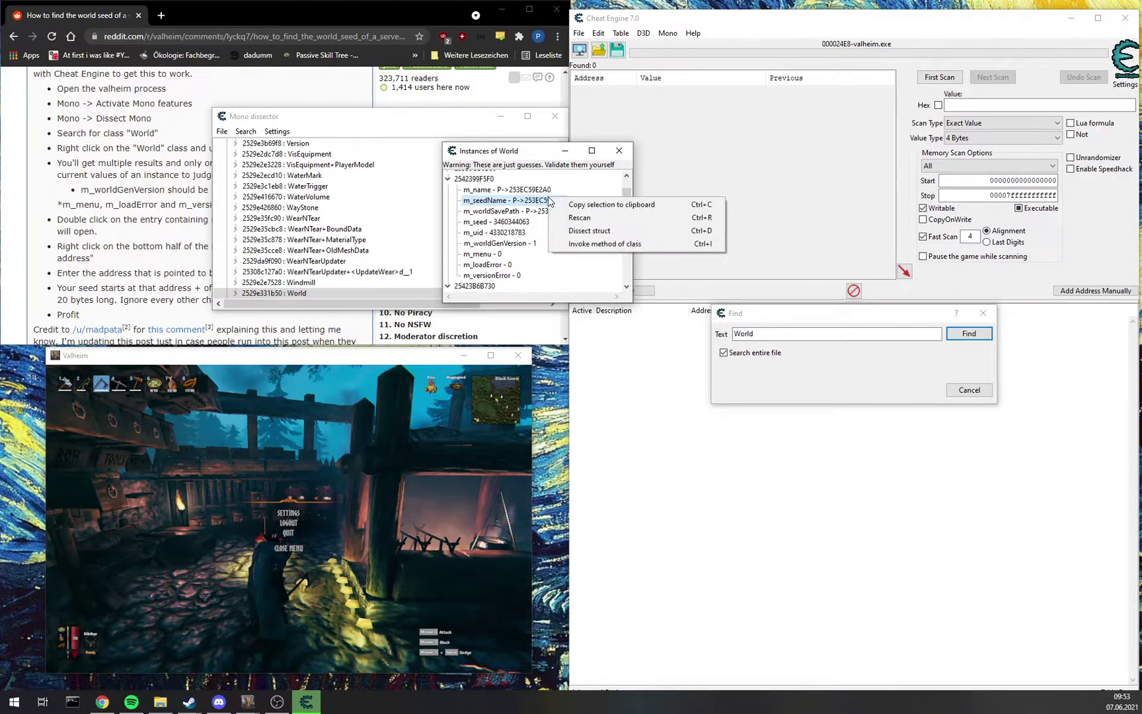
Open the memory viewer for 2542399F5F0, hide the main window, and close the World search.
{"action": "double_click", "coordinate": [526, 201]}
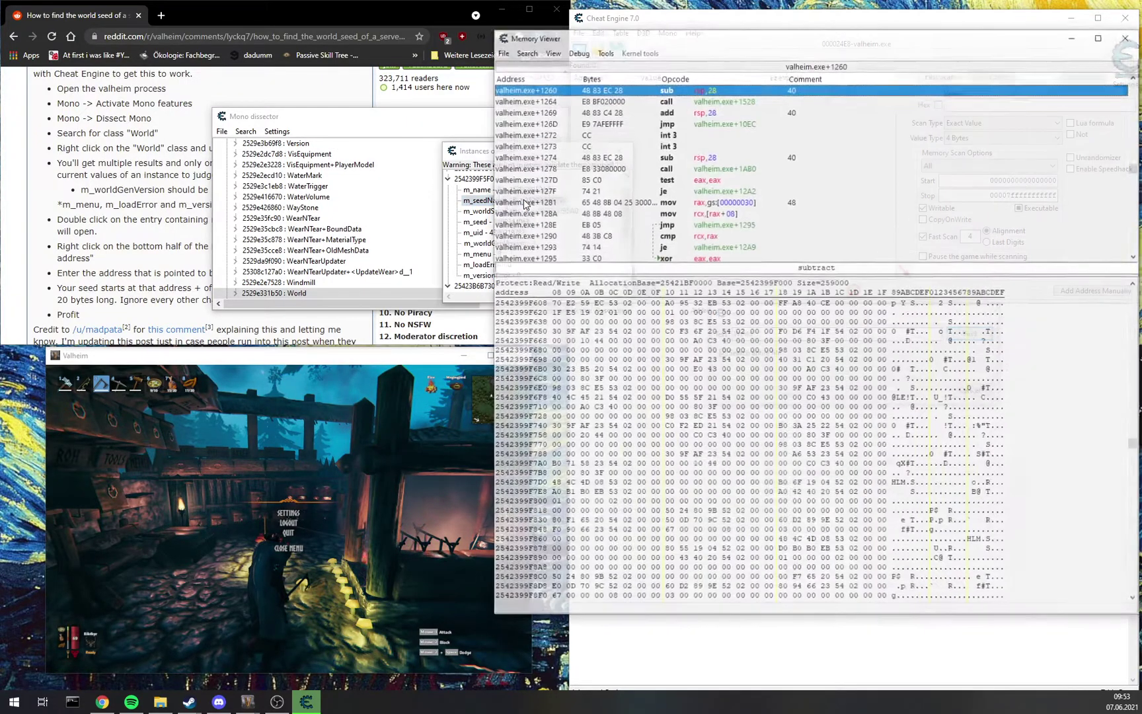
{"action": "left_click_drag", "start_coordinate": [603, 41], "coordinate": [646, 102]}
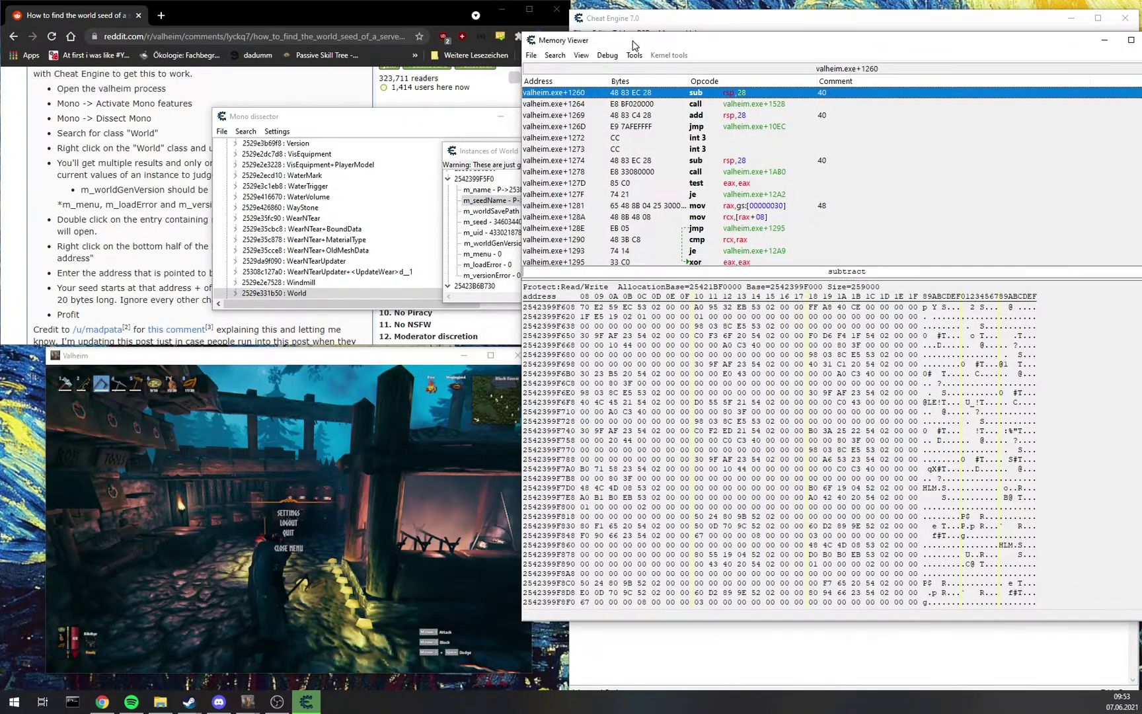
{"action": "left_click", "coordinate": [821, 61]}
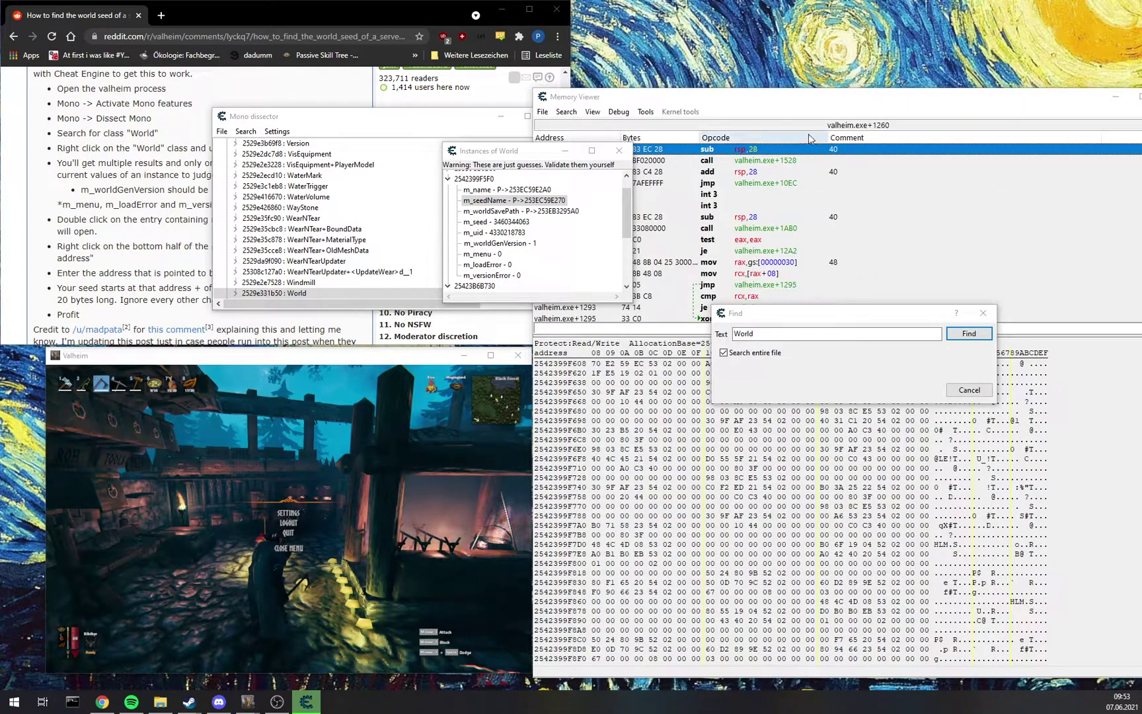
{"action": "left_click", "coordinate": [985, 315]}
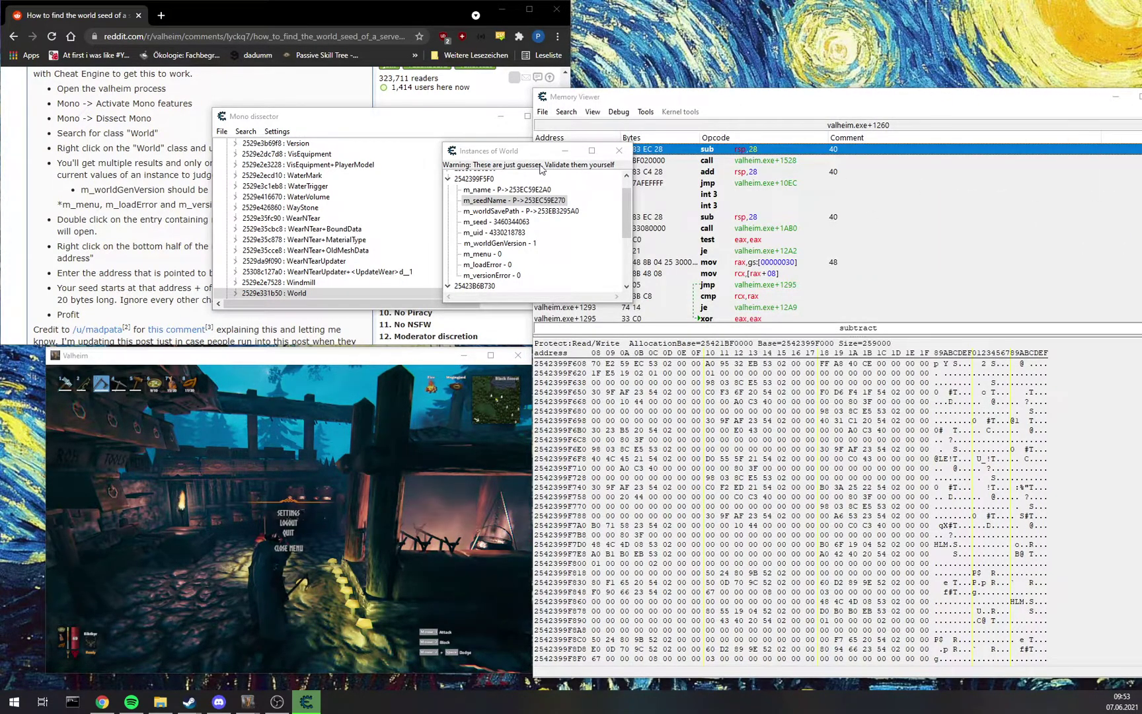
{"action": "left_click_drag", "start_coordinate": [536, 150], "coordinate": [333, 107]}
{"action": "mouse_move", "coordinate": [742, 103]}
{"action": "left_mouse_down"}
{"action": "mouse_move", "coordinate": [741, 67]}
{"action": "mouse_move", "coordinate": [703, 69]}
{"action": "left_mouse_up"}
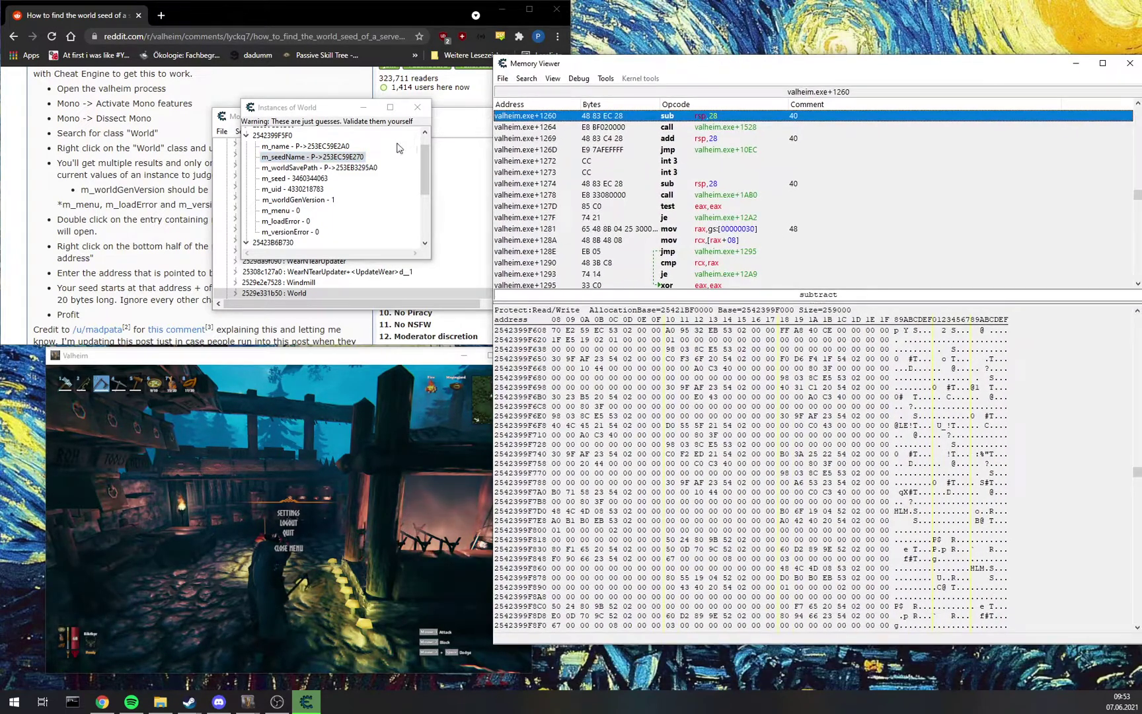
Jump the hex view to 253EC59E270 using the copied m_seedName pointer.
{"action": "right_click", "coordinate": [334, 159]}
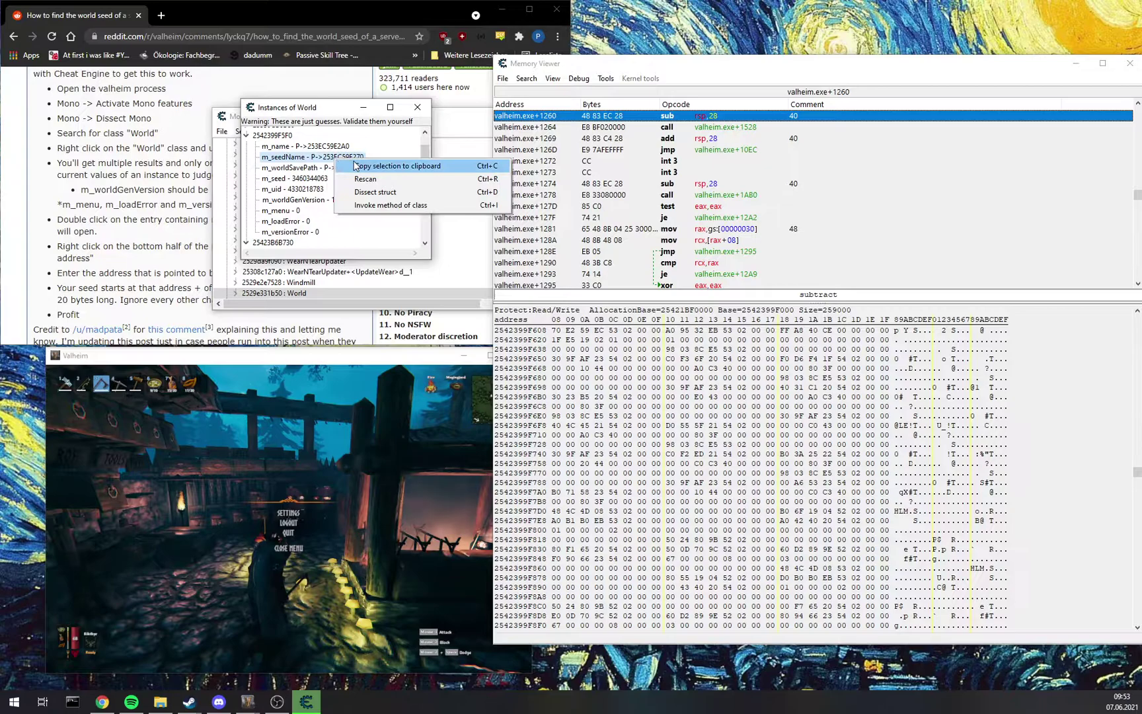
{"action": "left_click", "coordinate": [375, 166]}
{"action": "right_click", "coordinate": [983, 412]}
{"action": "left_click", "coordinate": [1038, 434]}
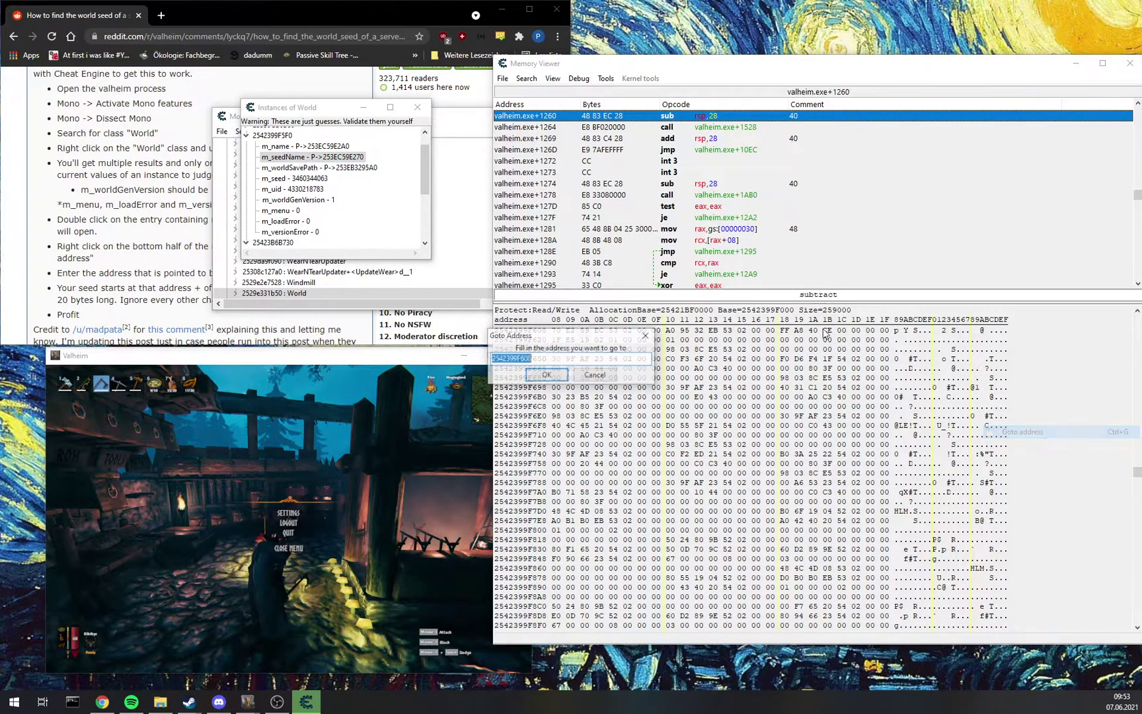
{"action": "key", "text": "ctrl+v"}
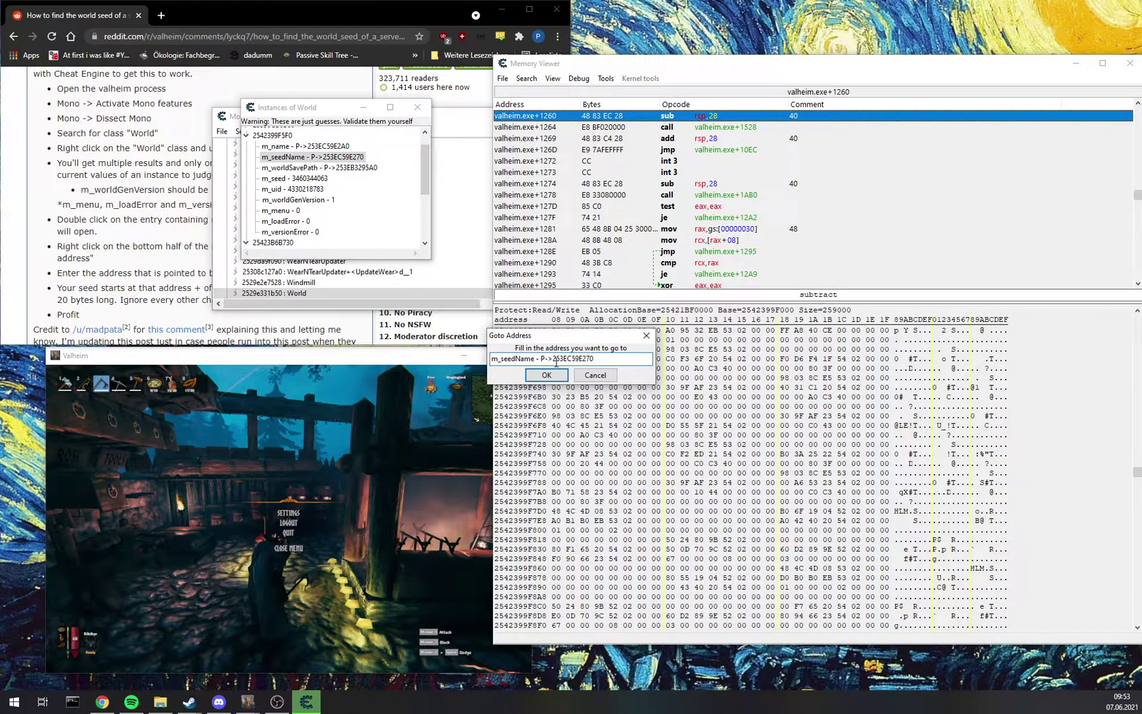
{"action": "left_click_drag", "start_coordinate": [557, 361], "coordinate": [490, 360]}
{"action": "key", "text": "BackSpace"}
{"action": "left_click", "coordinate": [546, 376]}
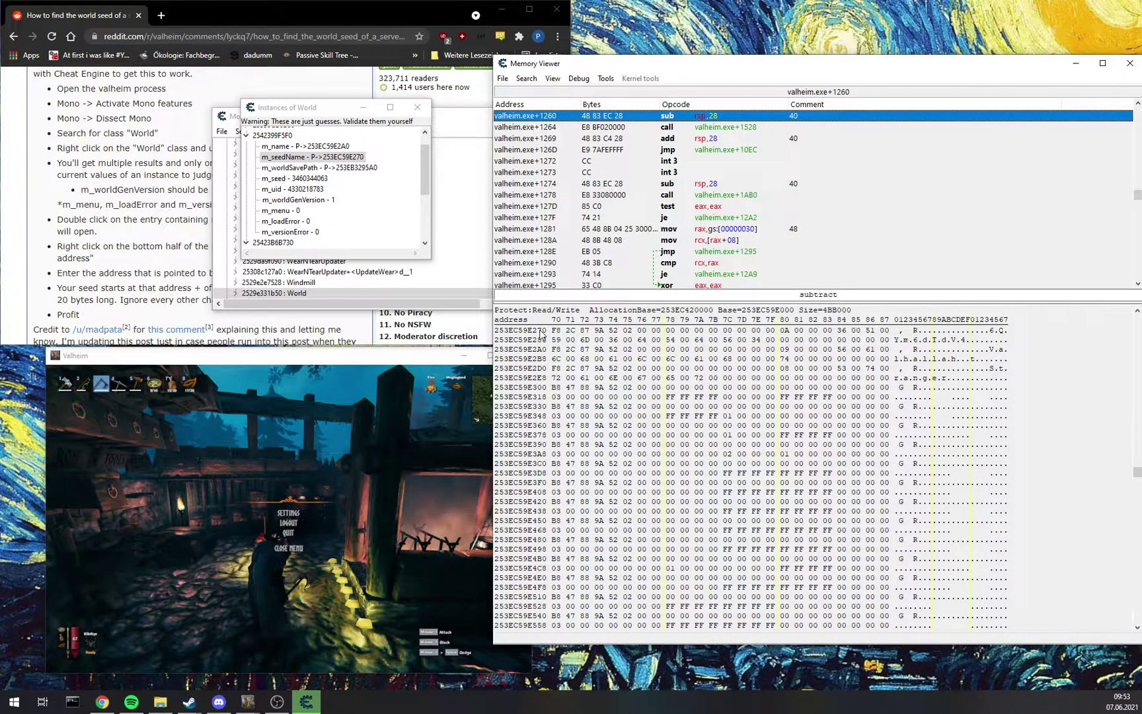
{"action": "left_click", "coordinate": [902, 331]}
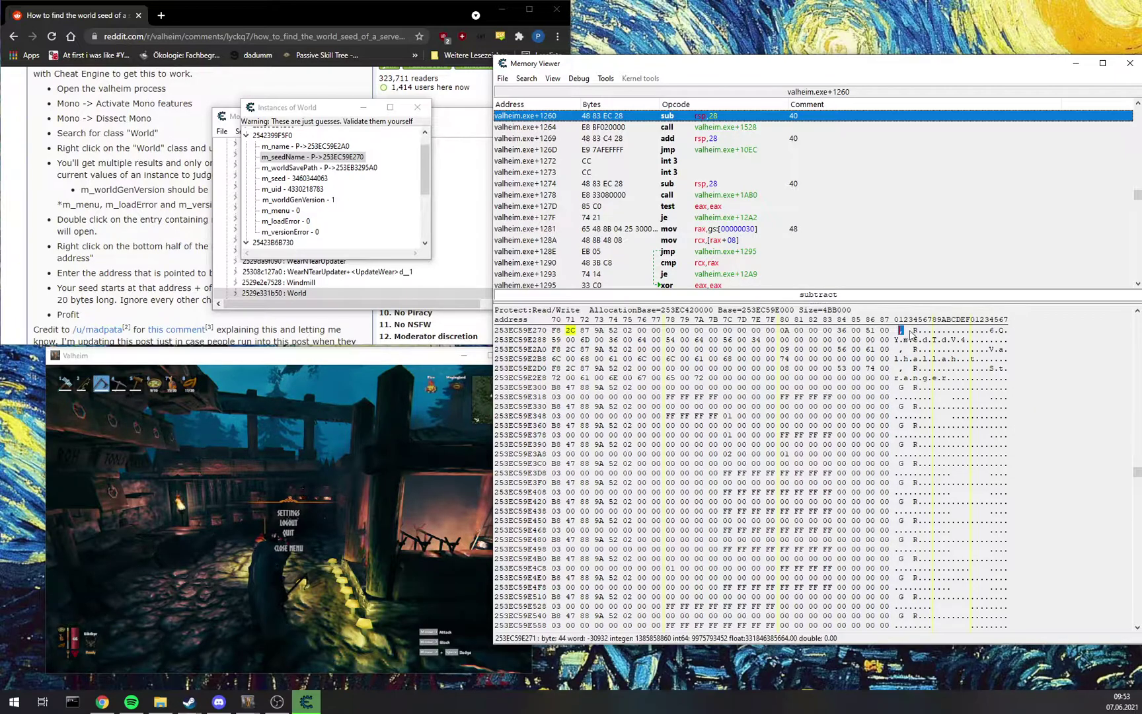
{"action": "left_click", "coordinate": [893, 332]}
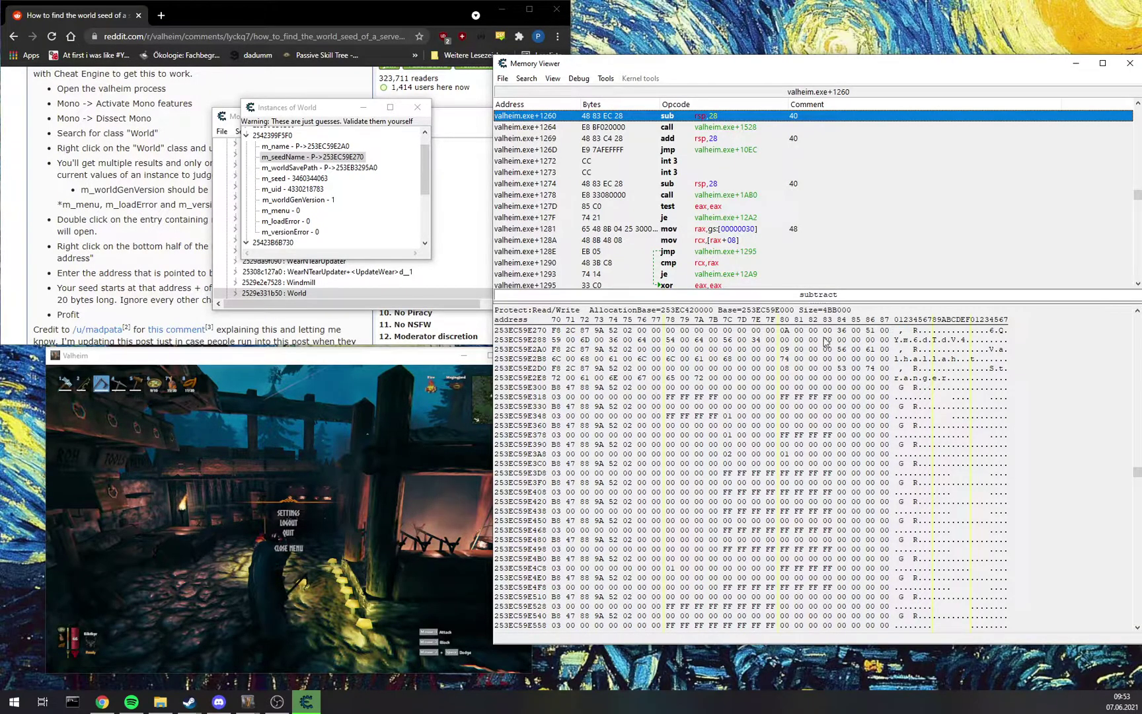
{"action": "left_click_drag", "start_coordinate": [887, 333], "coordinate": [975, 335]}
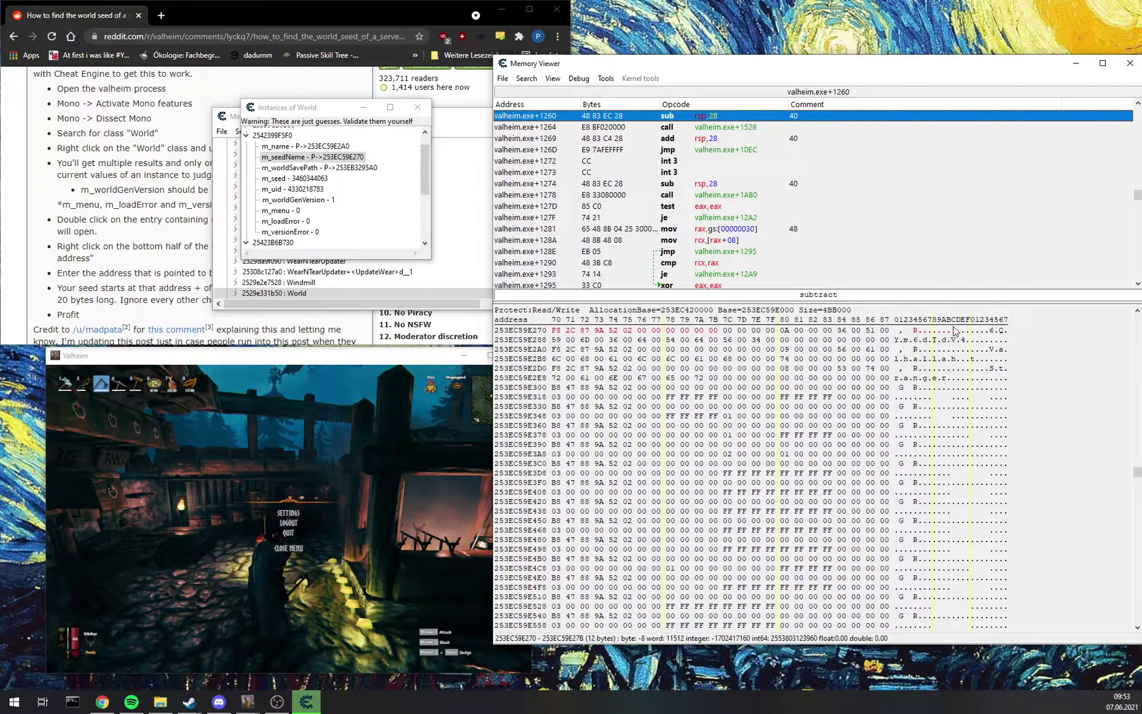
{"action": "left_click", "coordinate": [997, 332]}
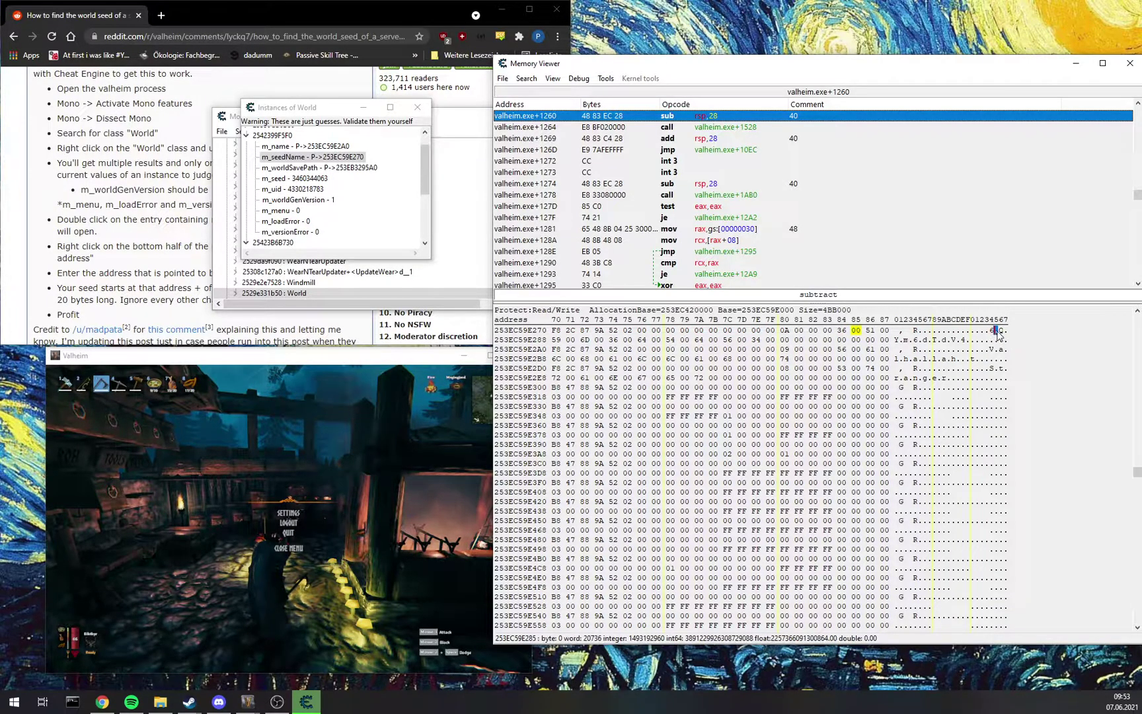
{"action": "left_click", "coordinate": [1013, 339]}
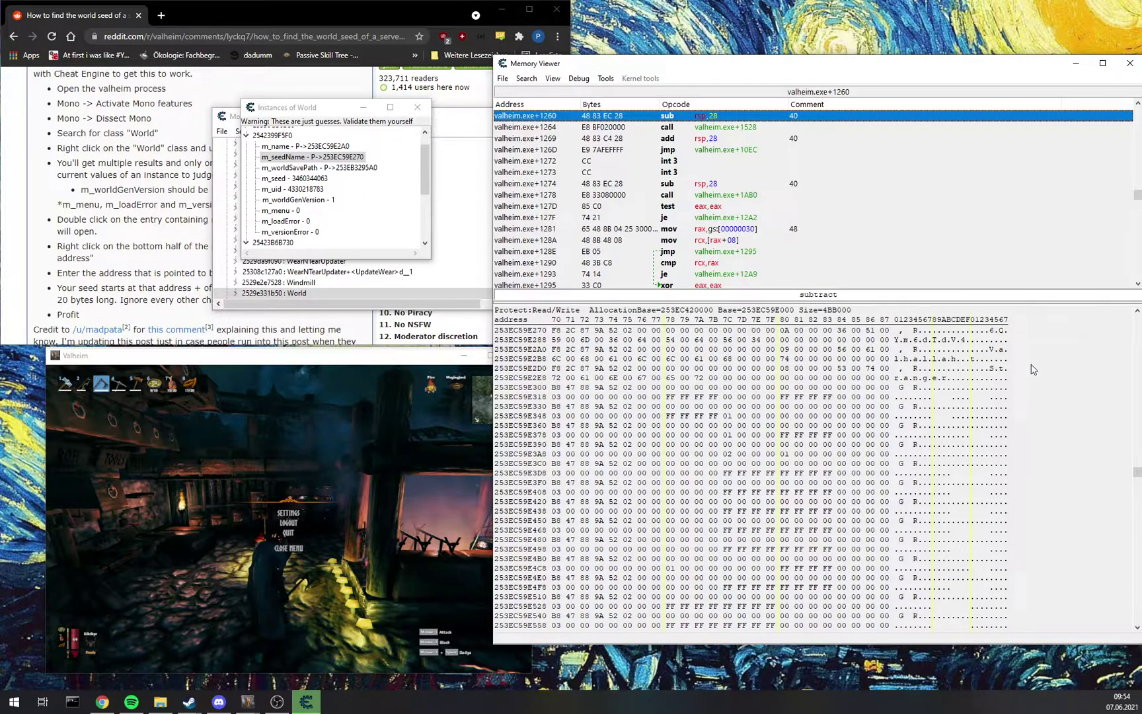
Pull up the saved valheim-map seed 6QYm6dTdV4 in a new tab, then close it.
{"action": "left_click", "coordinate": [280, 24]}
{"action": "key", "text": "ctrl+t"}
{"action": "type", "text": "va"}
{"action": "key", "text": "End"}
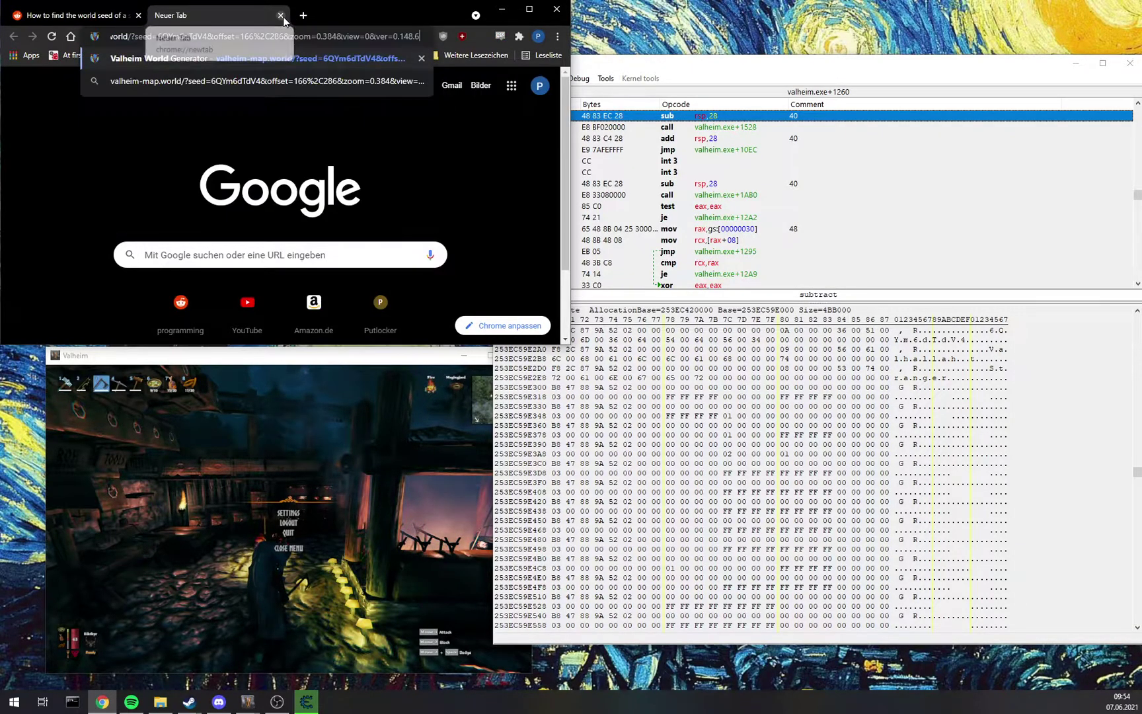
{"action": "key", "text": "ctrl+shift+Left"}
{"action": "key", "text": "ctrl+shift+Left"}
{"action": "key", "text": "ctrl+shift+Left"}
{"action": "key", "text": "ctrl+shift+Left"}
{"action": "key", "text": "ctrl+shift+Left"}
{"action": "key", "text": "ctrl+shift+Left"}
{"action": "key", "text": "ctrl+shift+Left"}
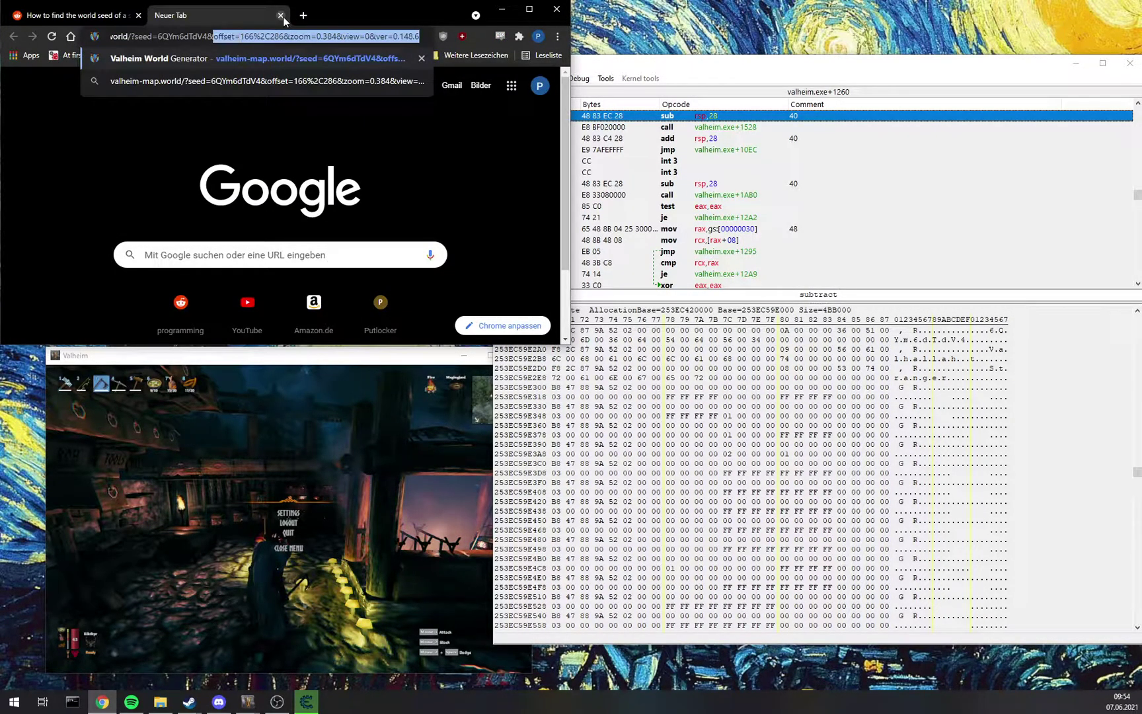
{"action": "key", "text": "BackSpace"}
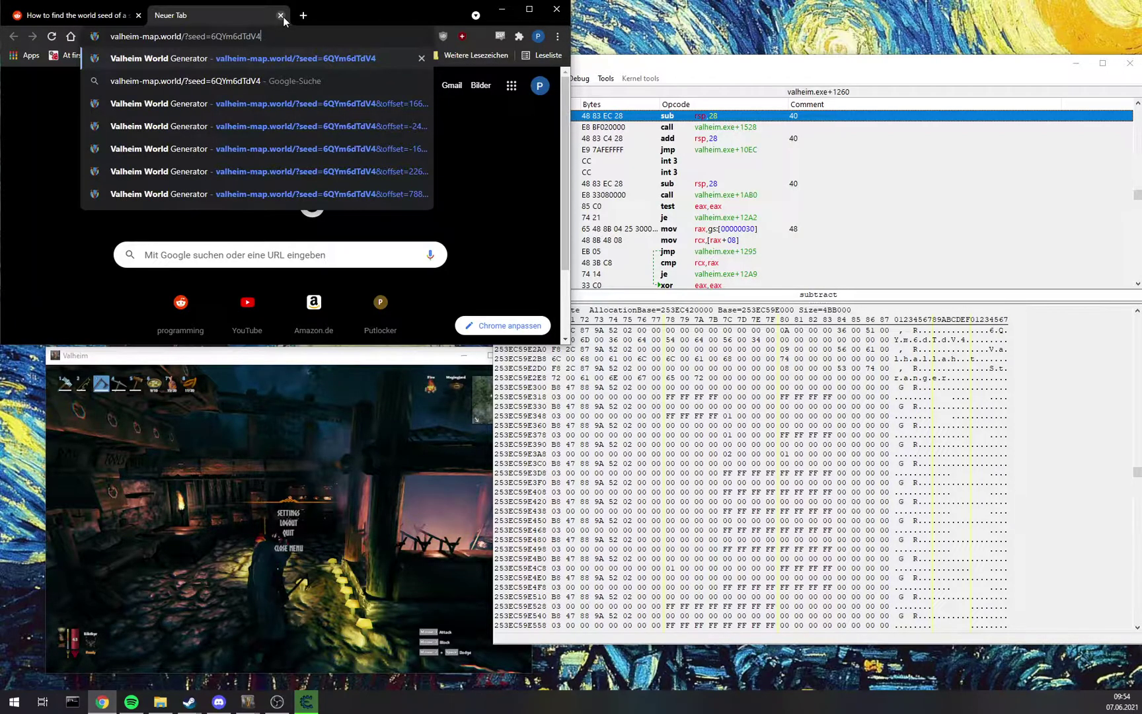
{"action": "key", "text": "shift+Left"}
{"action": "key", "text": "shift+Left"}
{"action": "key", "text": "shift+Left"}
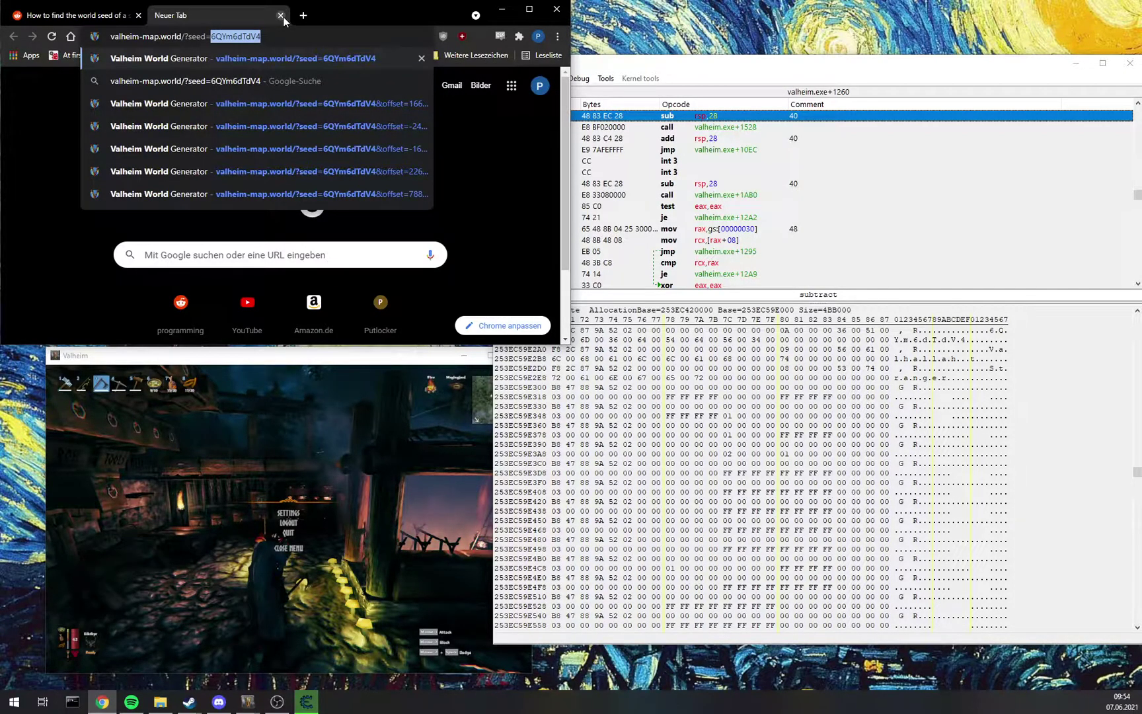
{"action": "key", "text": "ctrl+w"}
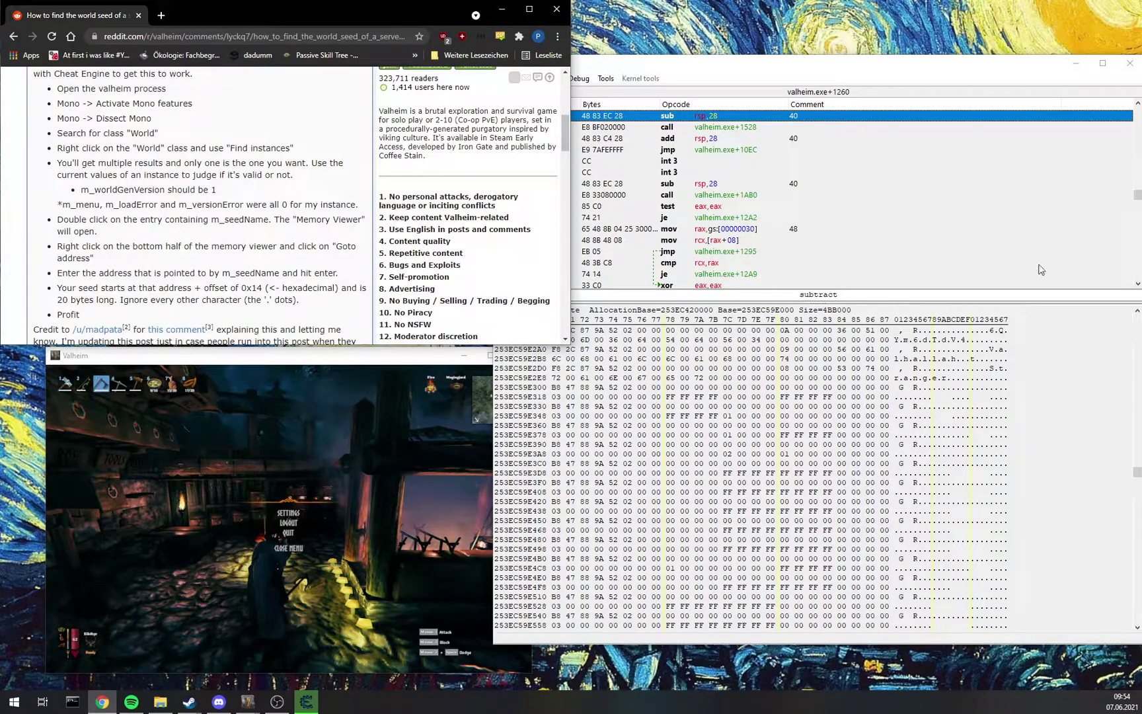
{"action": "key", "text": "alt+Tab"}
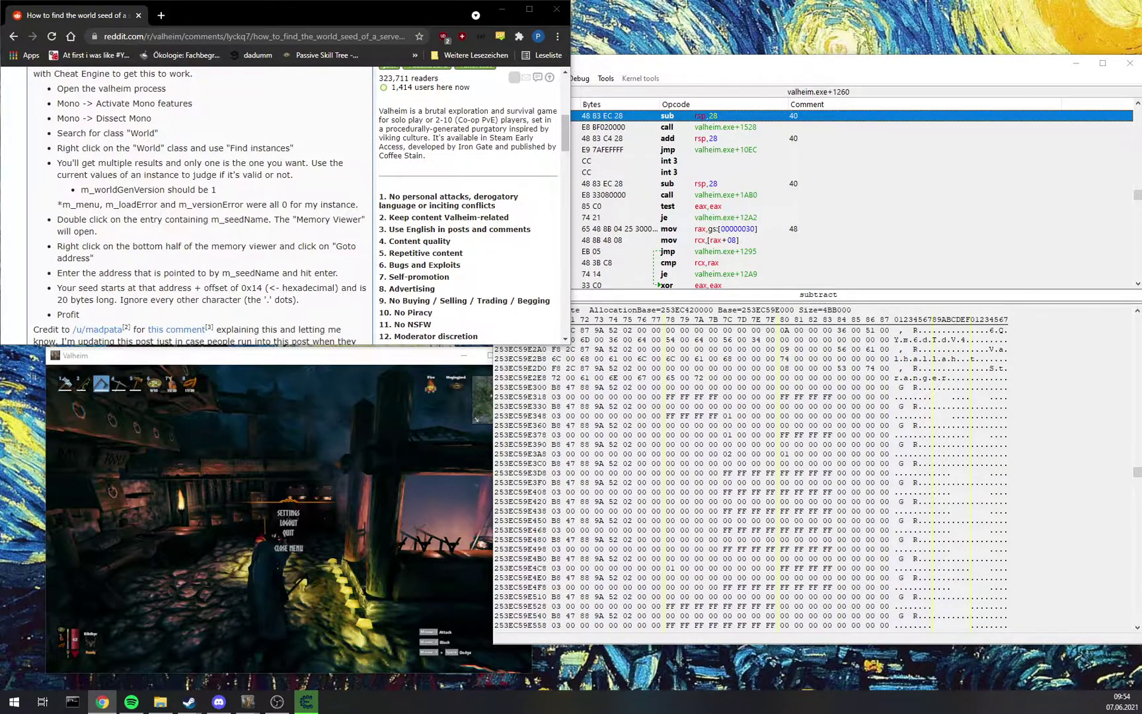